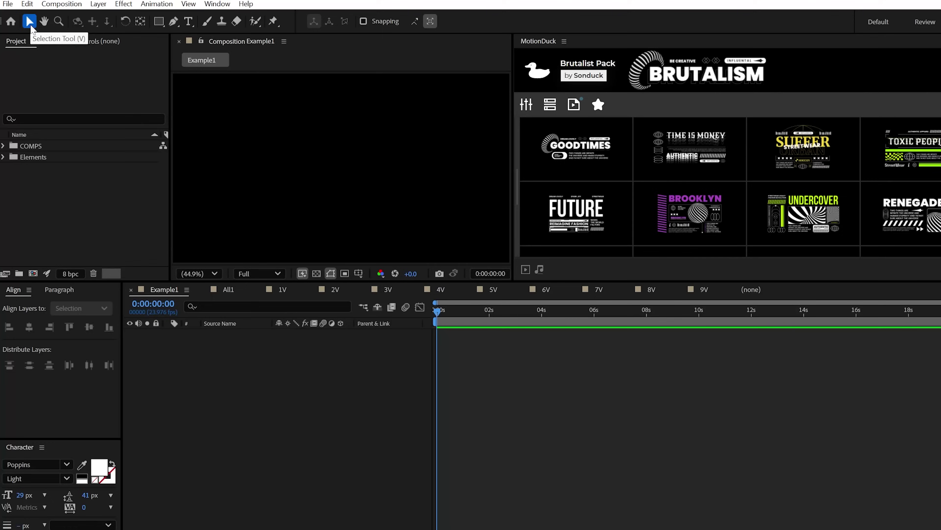
Step: Set up the Pen tool with no fill and a solid-color stroke
click(173, 21)
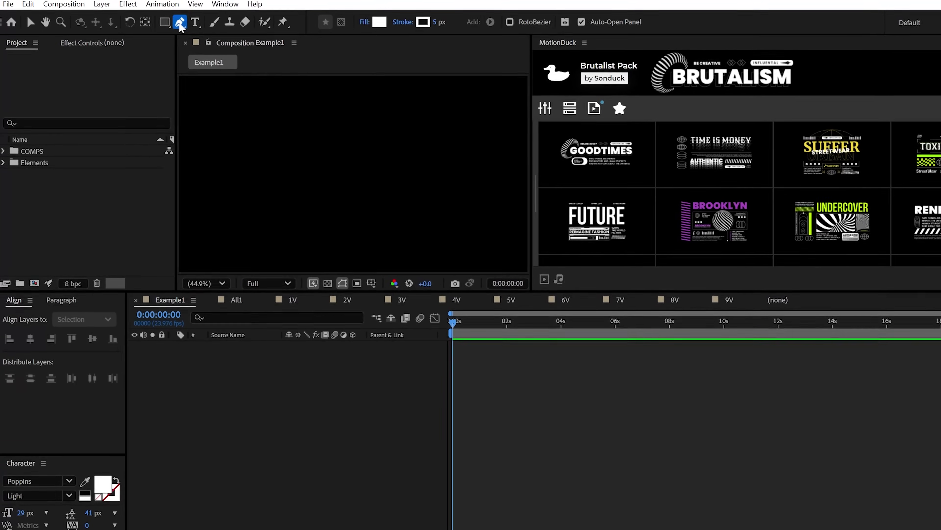
click(351, 21)
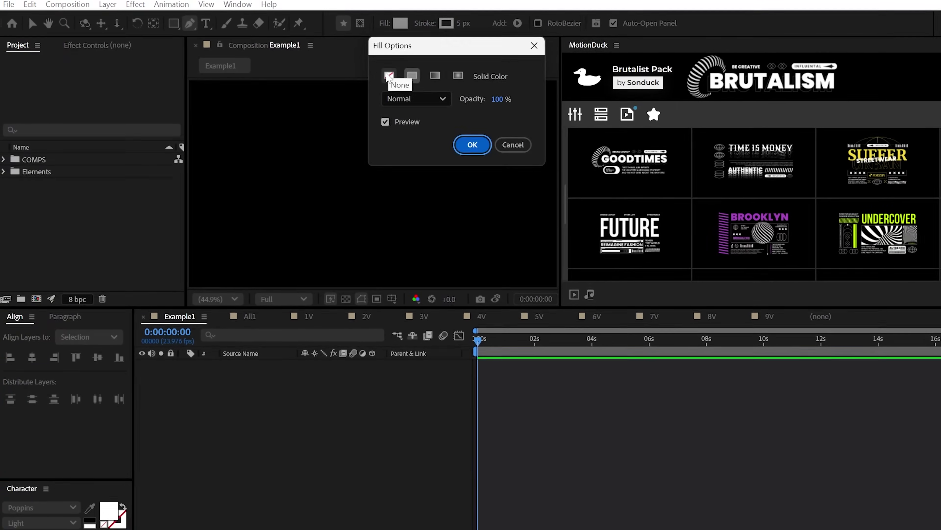
click(388, 76)
click(472, 145)
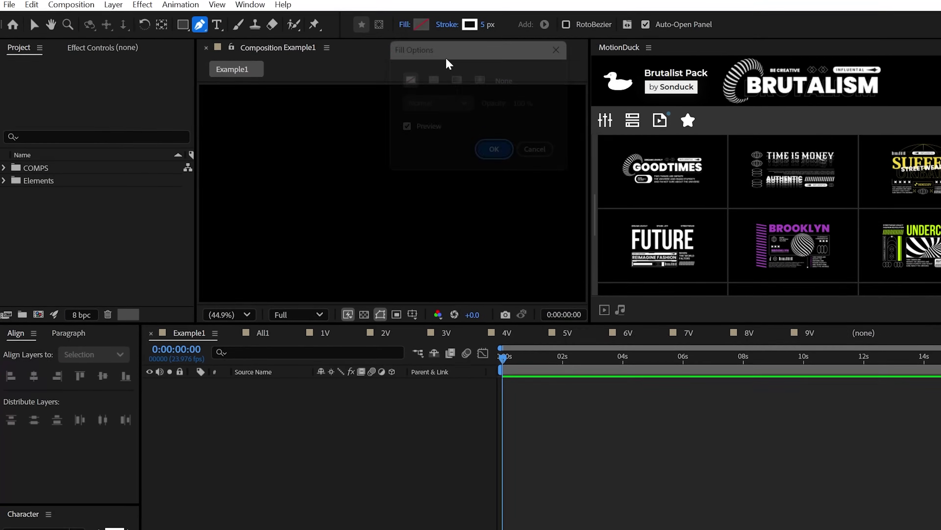
click(446, 24)
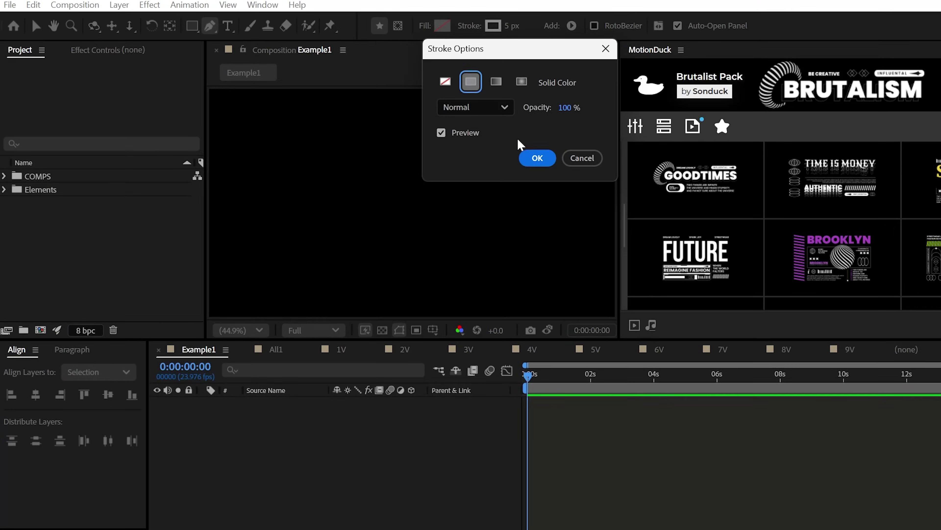
click(537, 158)
Step: Draw a smooth wavy vertical path from the lower part of the frame up well beyond its upper edge
click(412, 202)
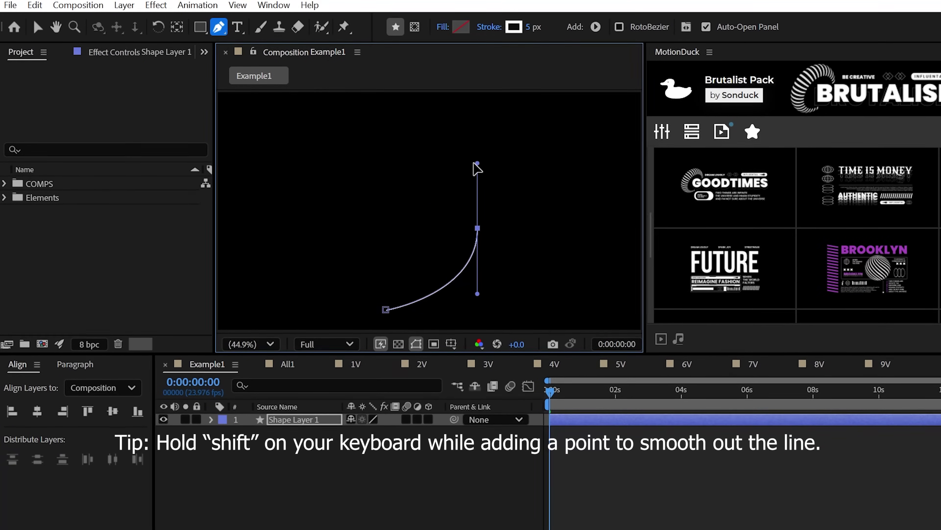
scroll(448, 192, down, 2)
drag(447, 181, 444, 246)
drag(423, 216, 425, 239)
drag(462, 207, 458, 178)
scroll(451, 204, down, 1)
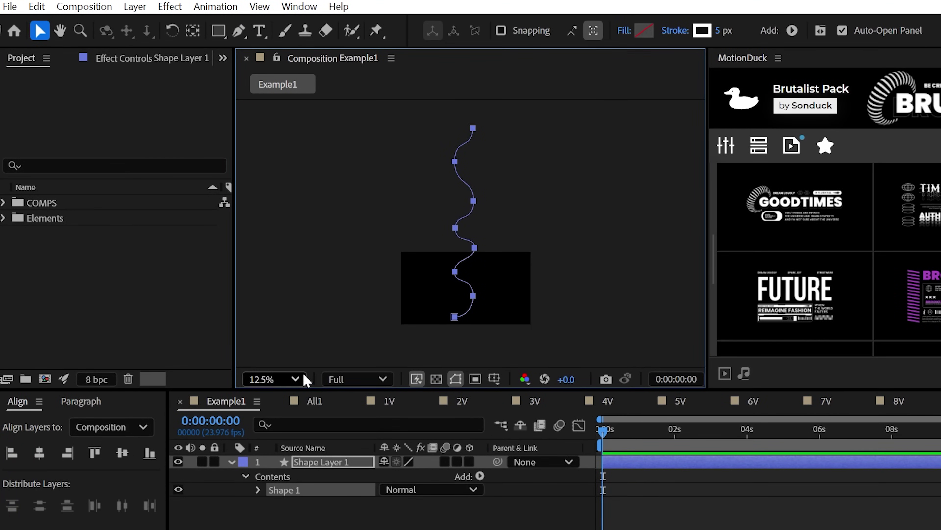
click(295, 379)
click(289, 420)
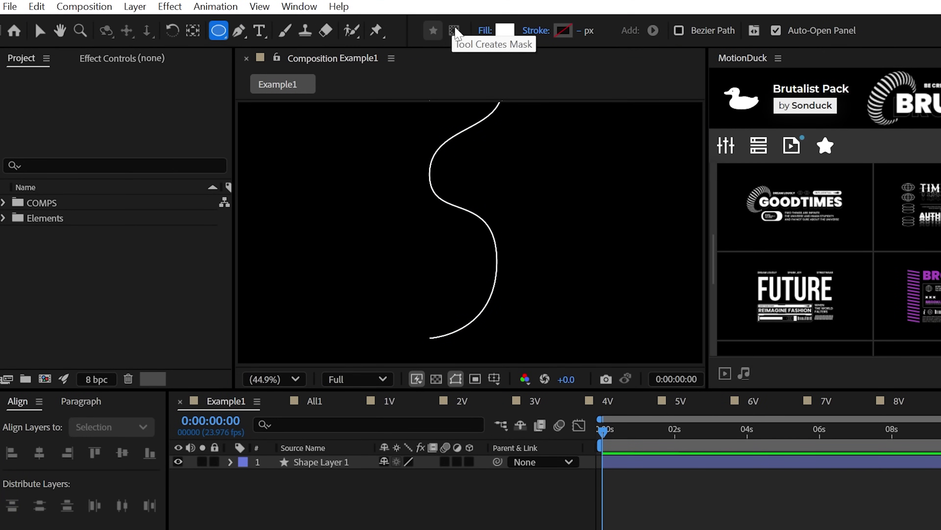
Step: Draw a small circle beside the wavy line with a solid-color fill and no stroke
click(484, 31)
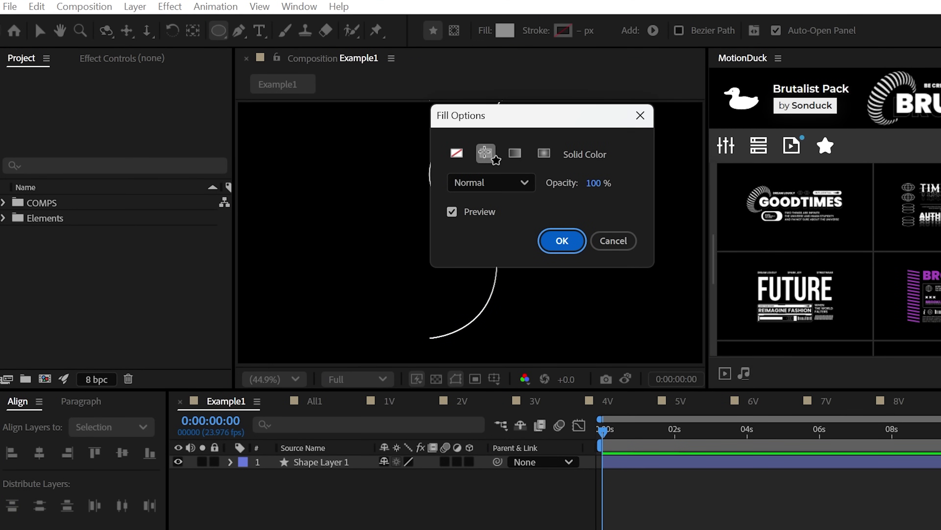
key(Return)
click(480, 220)
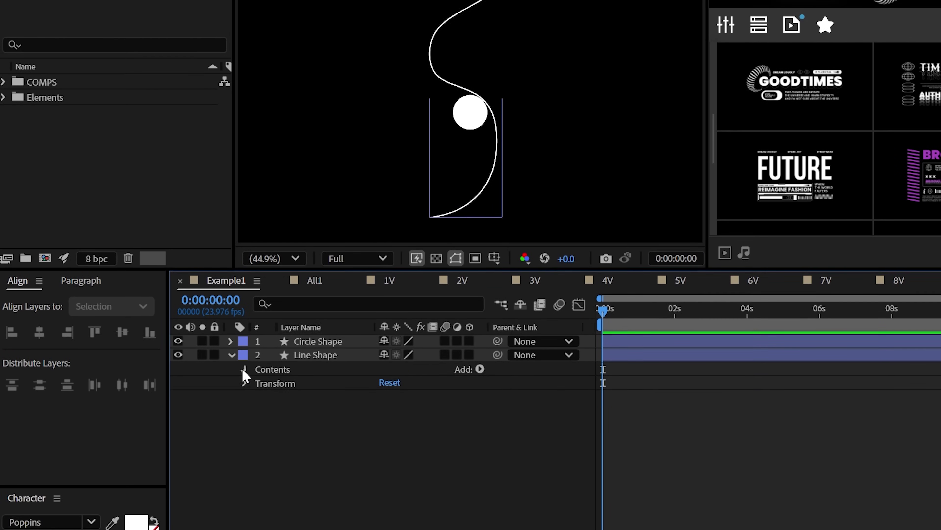
Step: Copy the Path property of Path 1 in the Line Shape layer
click(244, 489)
click(259, 504)
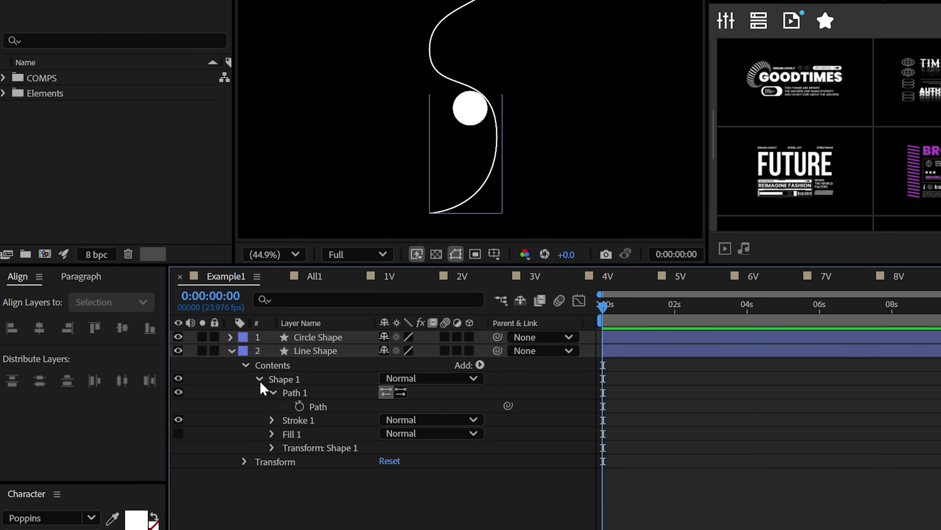
click(319, 407)
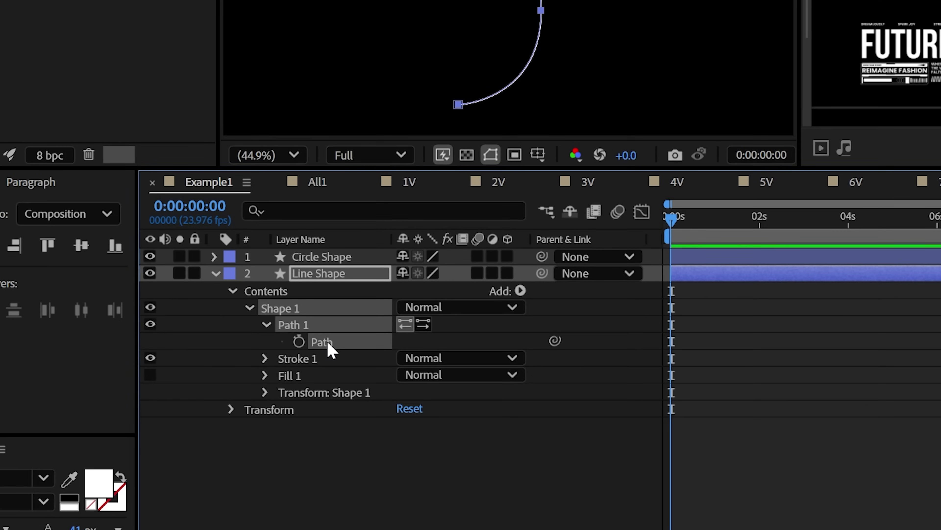
click(215, 273)
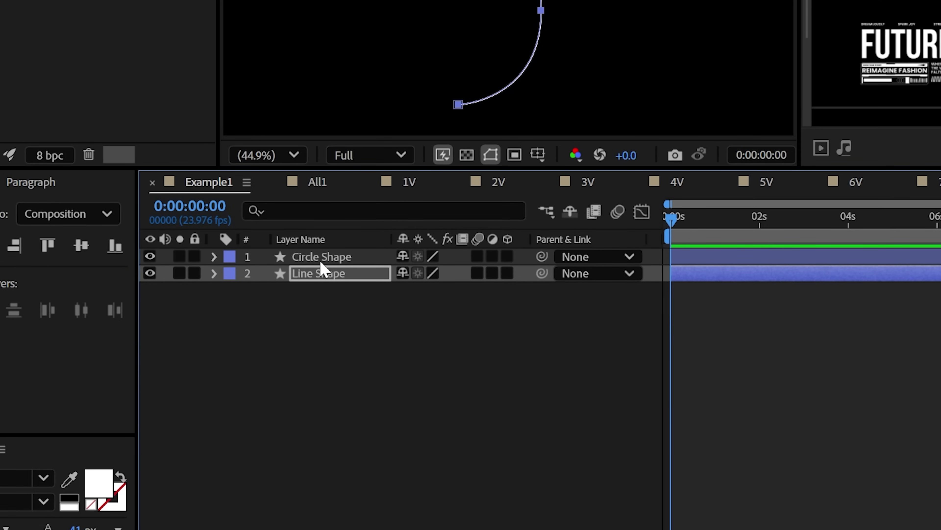
Step: Paste the copied path onto the Circle Shape's Position property and preview the motion
click(322, 261)
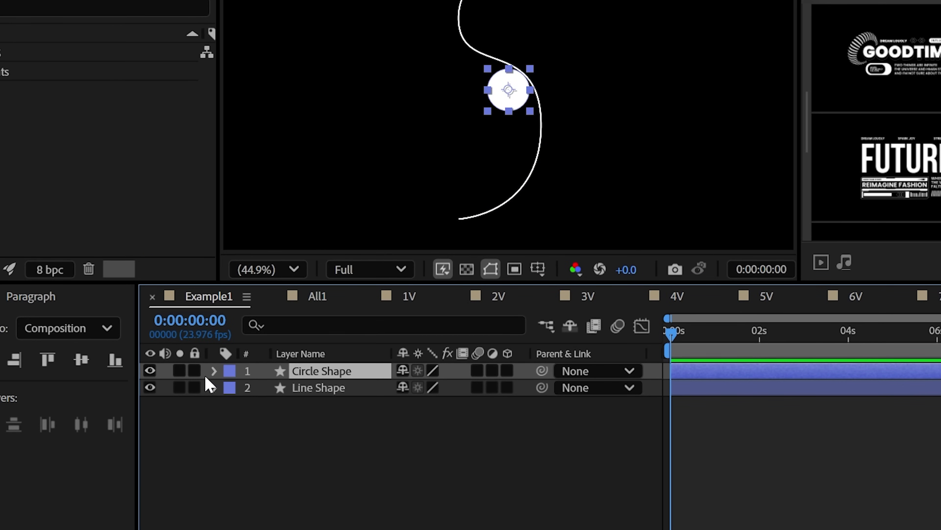
click(214, 257)
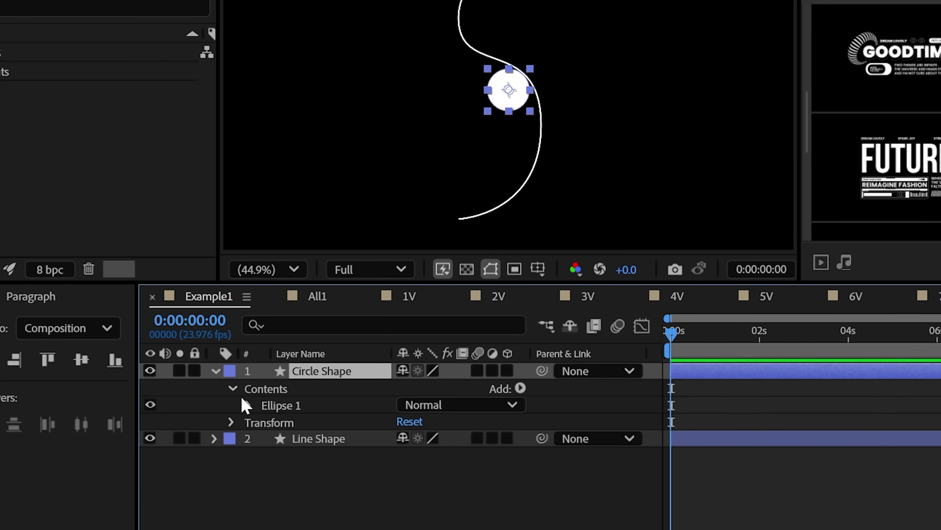
click(231, 422)
click(276, 336)
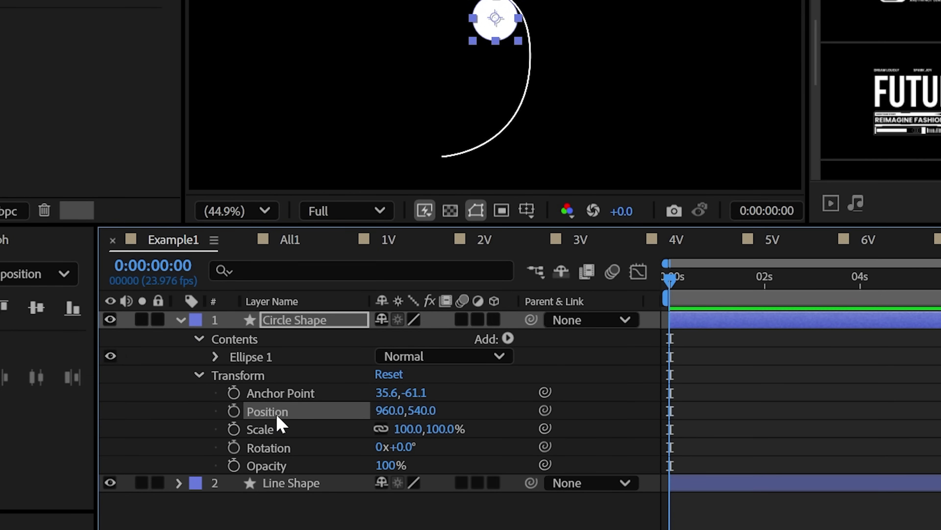
key(ctrl+v)
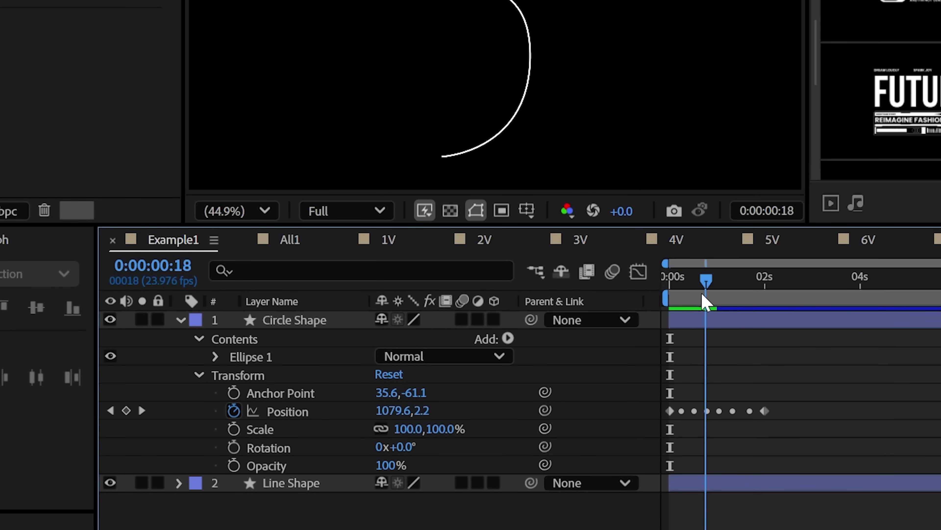
key(space)
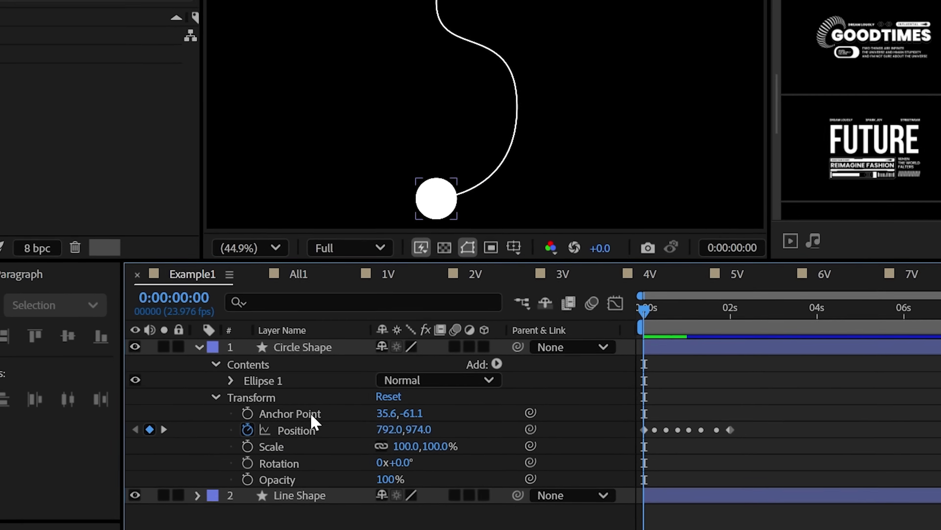
Step: Align the circle's motion path with the drawn line, stretch its position keyframes to about 4 seconds, and preview
click(287, 411)
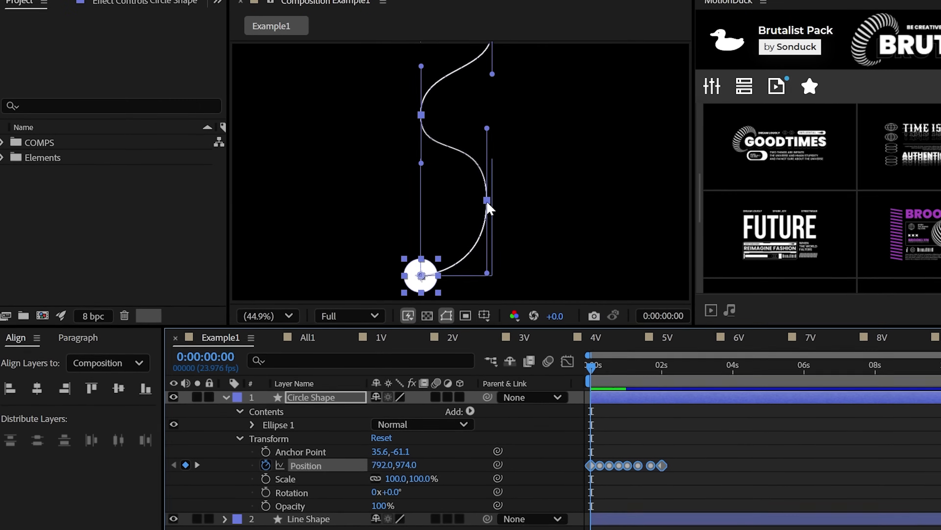
mouse_move(493, 196)
mouse_down()
mouse_move(515, 197)
mouse_move(479, 207)
mouse_up()
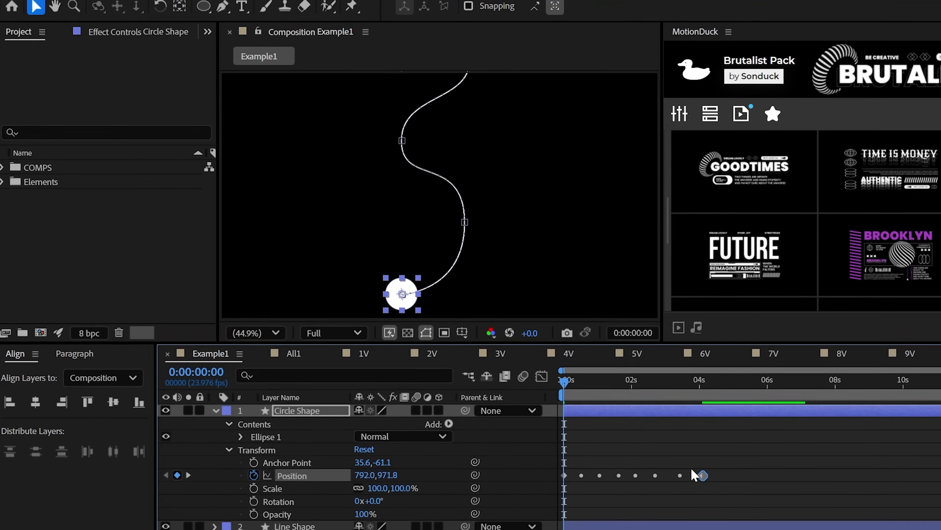
key(space)
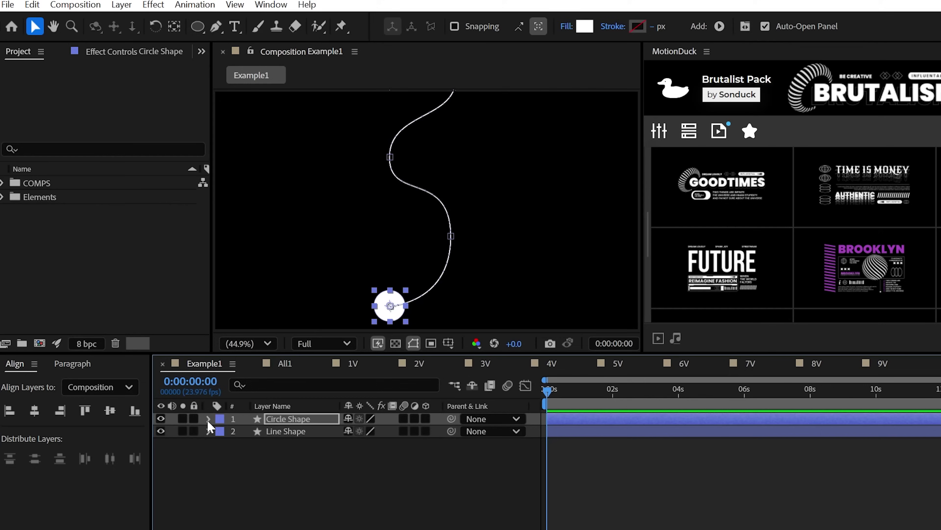
Step: Add Trim Paths to the Line Shape's contents and enable keyframing of its End property at 0:00:00:00
click(209, 431)
click(286, 431)
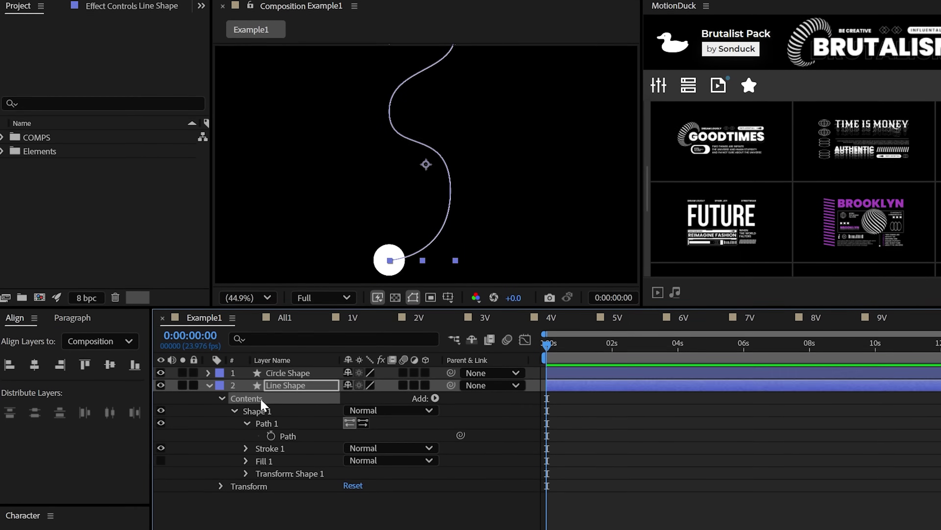
click(434, 444)
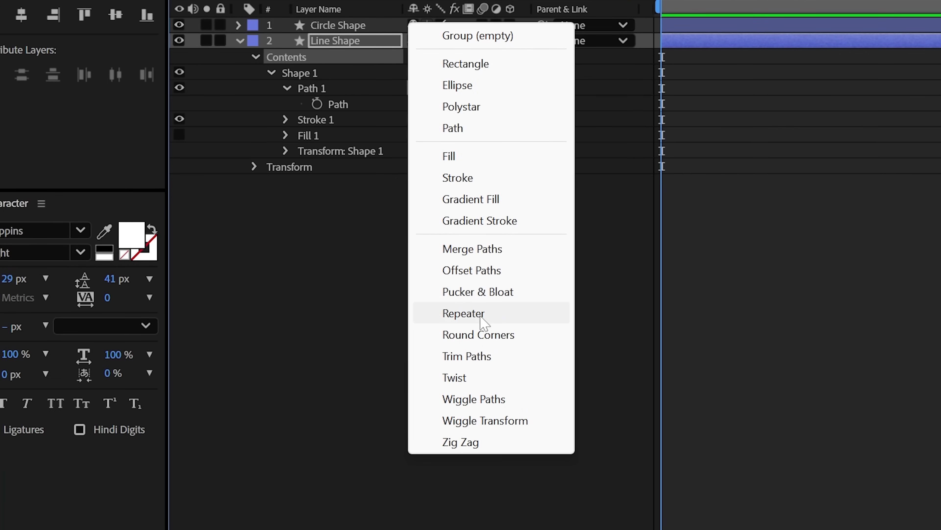
click(269, 167)
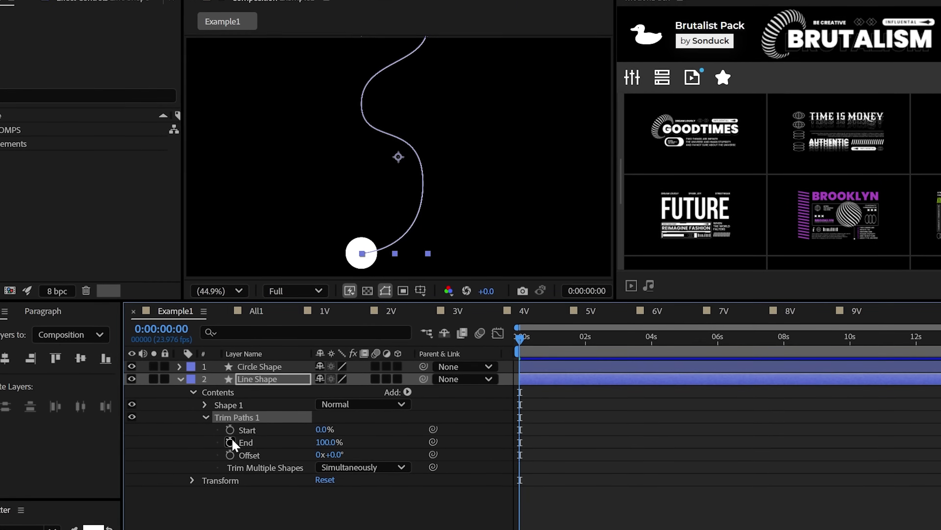
click(230, 442)
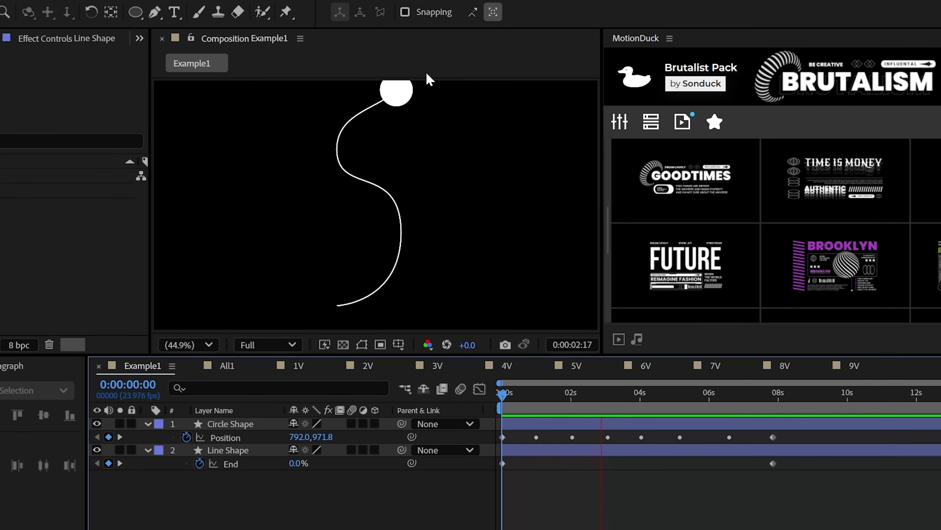
Step: Create a null object and parent the Circle Shape and Line Shape layers to it
click(52, 1)
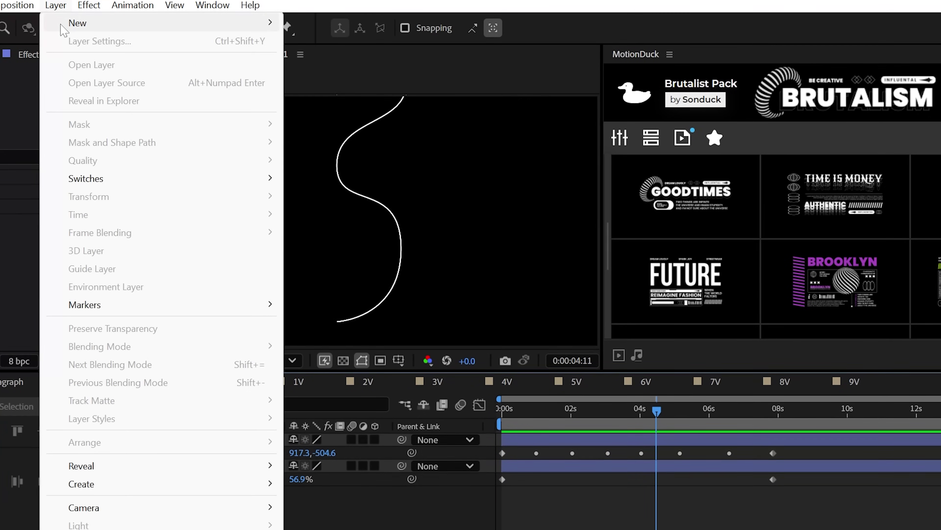
mouse_move(76, 8)
click(331, 65)
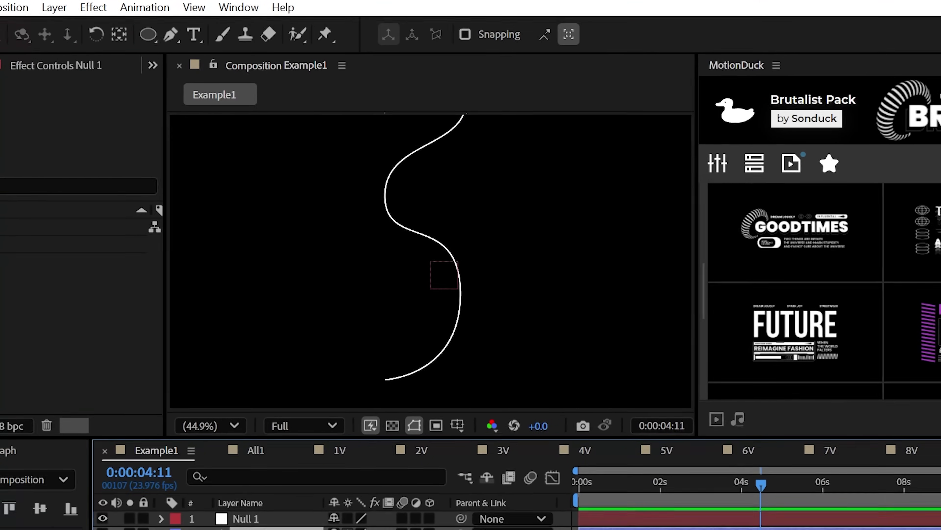
shift+click(240, 486)
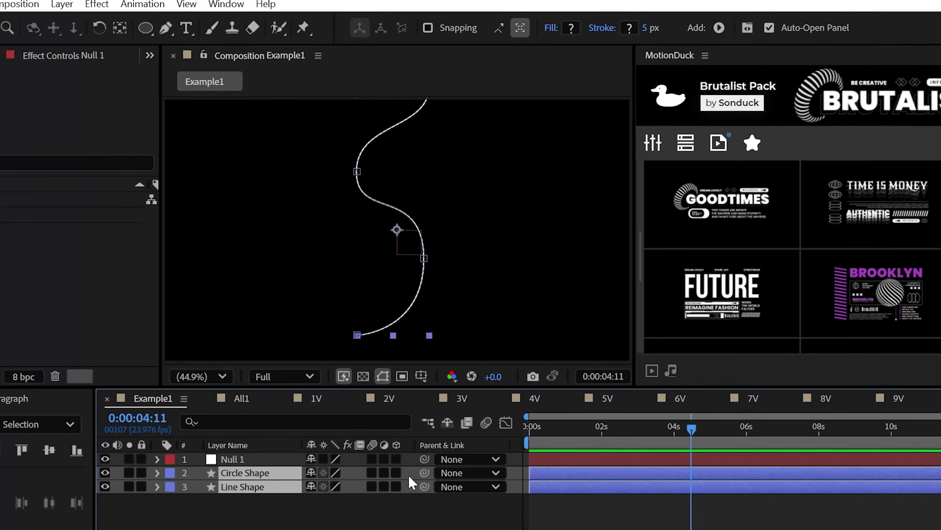
drag(462, 528, 248, 520)
click(248, 518)
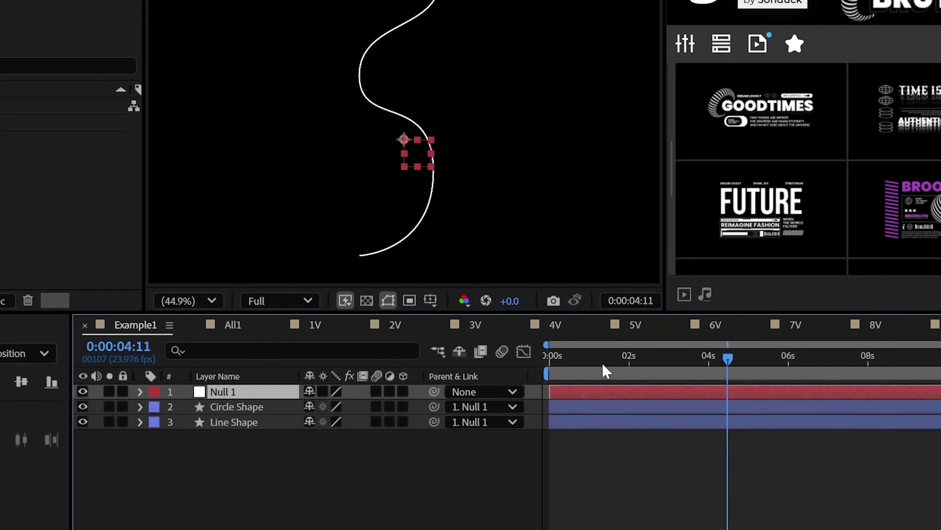
key(Home)
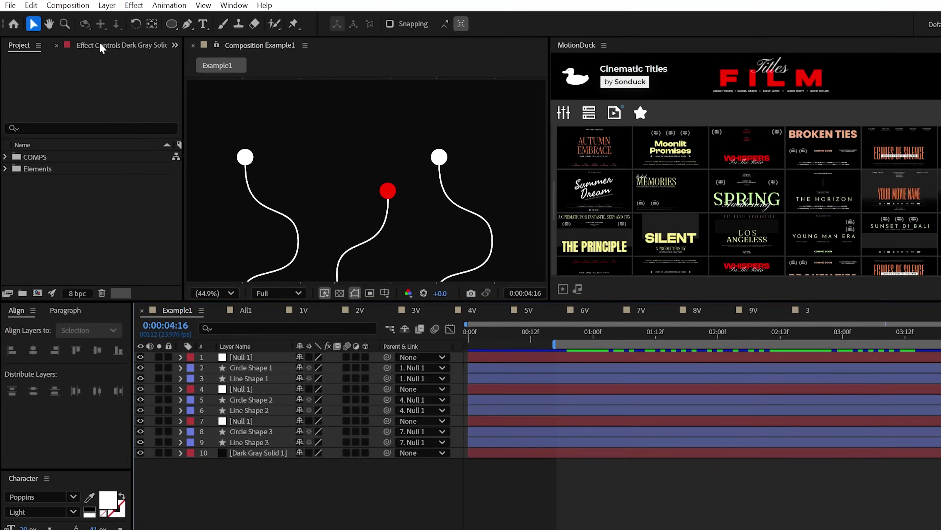
Step: Create a new adjustment layer above the nulls and shape layers
click(107, 5)
mouse_move(117, 20)
click(342, 110)
Step: Apply the Noise, Glow and Posterize effects to the adjustment layer
click(291, 75)
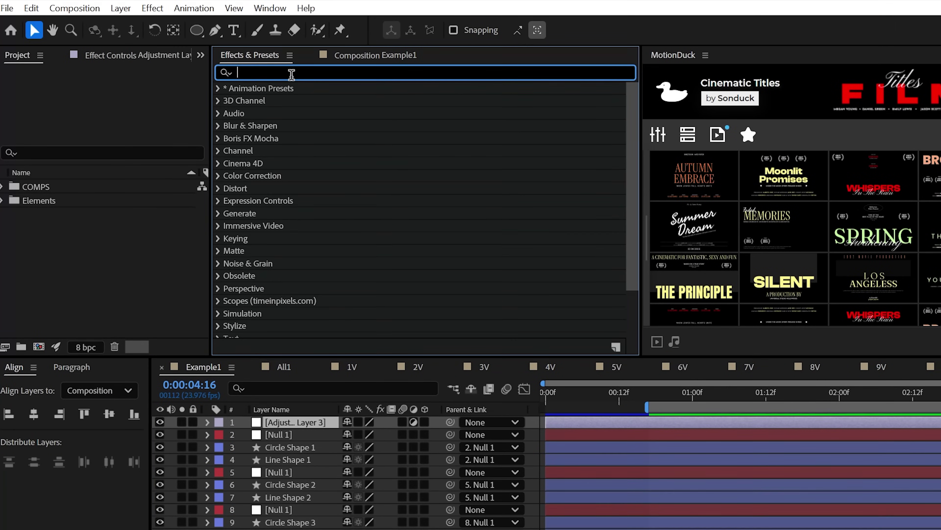
text(Noise)
drag(282, 152, 318, 434)
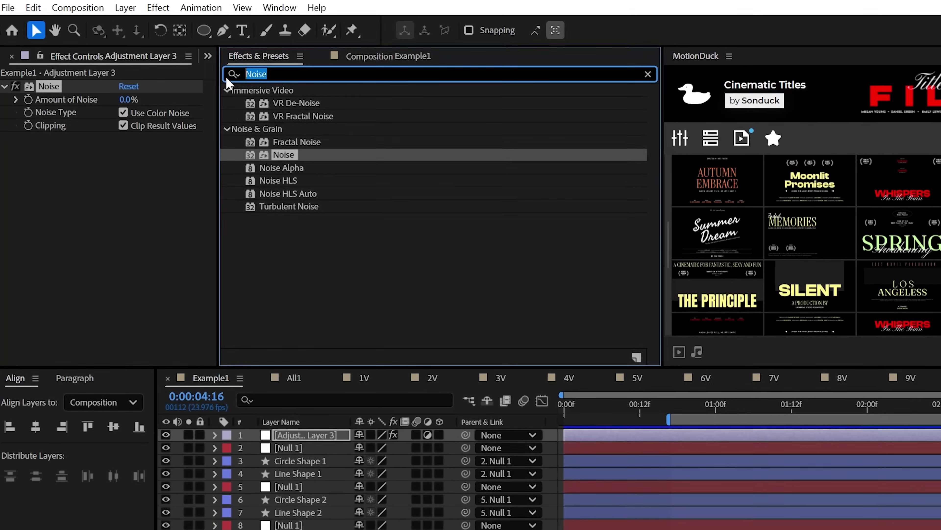
text(post)
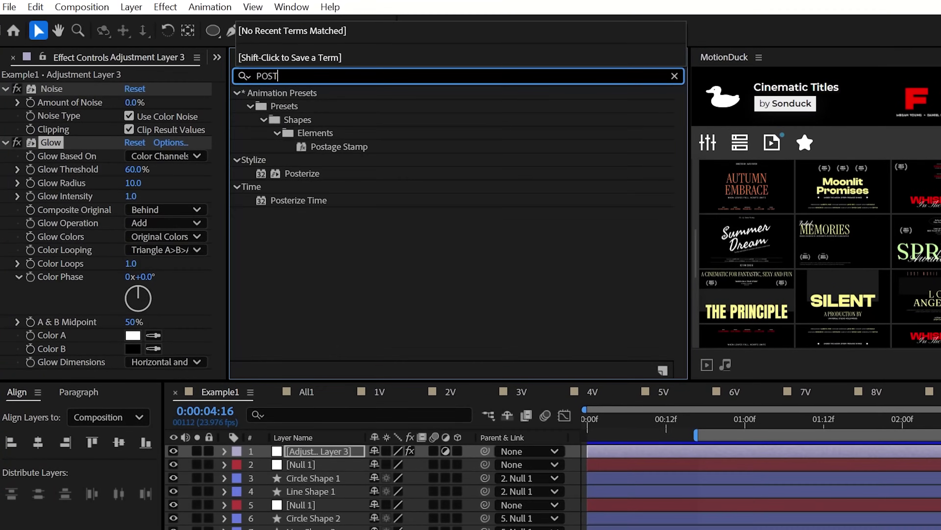
drag(304, 101, 315, 447)
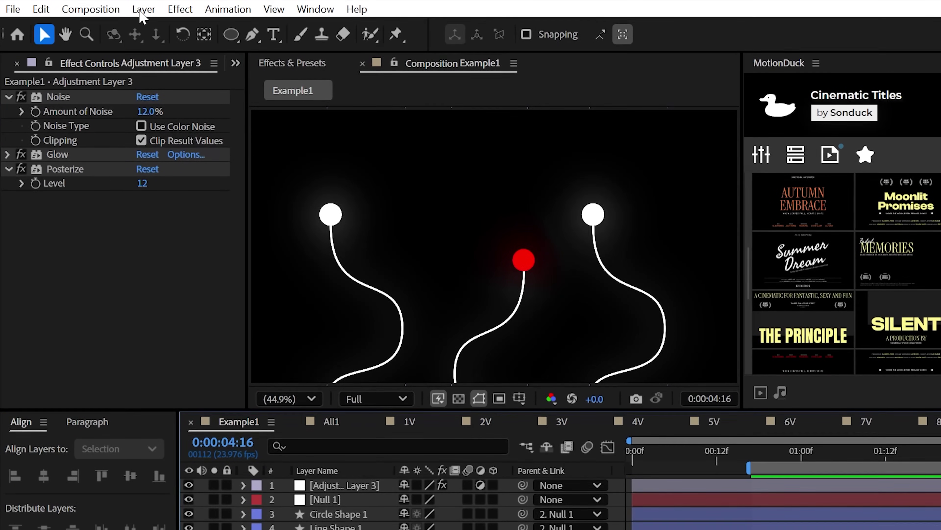
Step: Create a new solid layer with the dark gray colour 0C0C0C
click(142, 10)
mouse_move(372, 29)
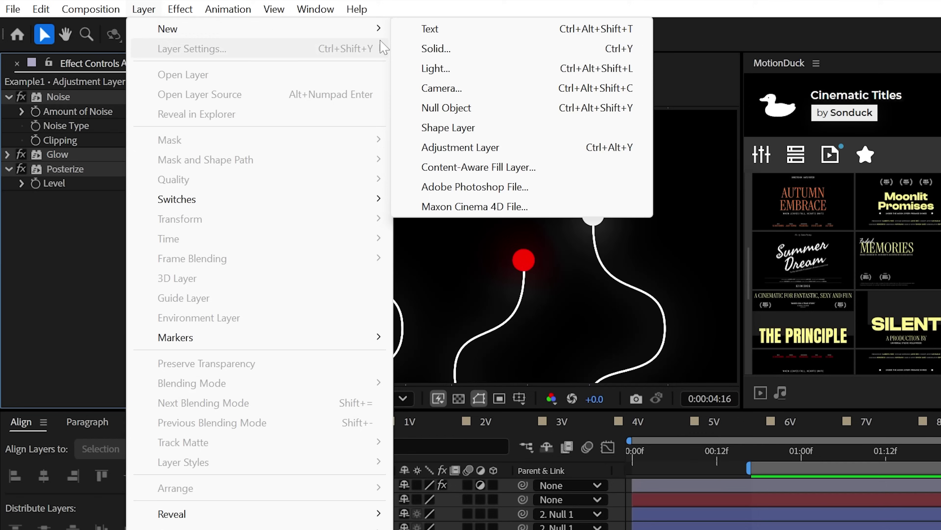
click(425, 49)
click(411, 523)
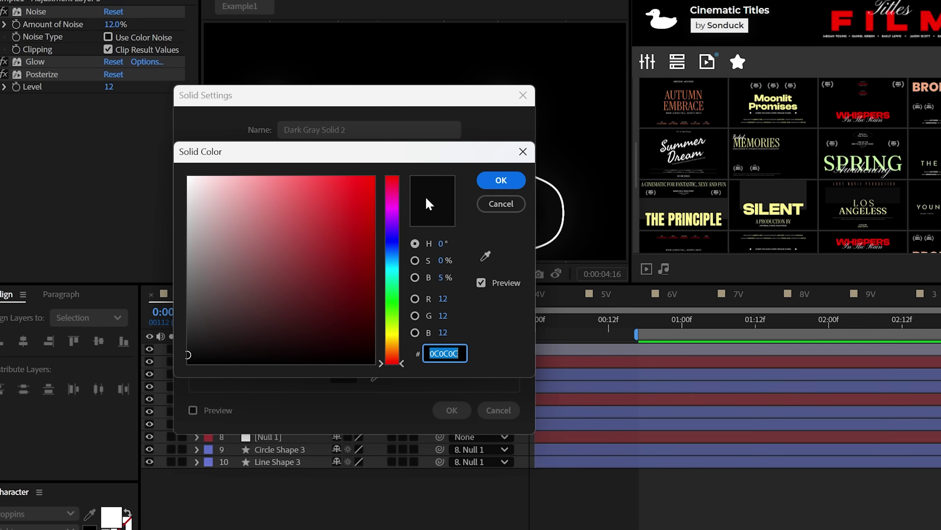
key(Return)
click(449, 409)
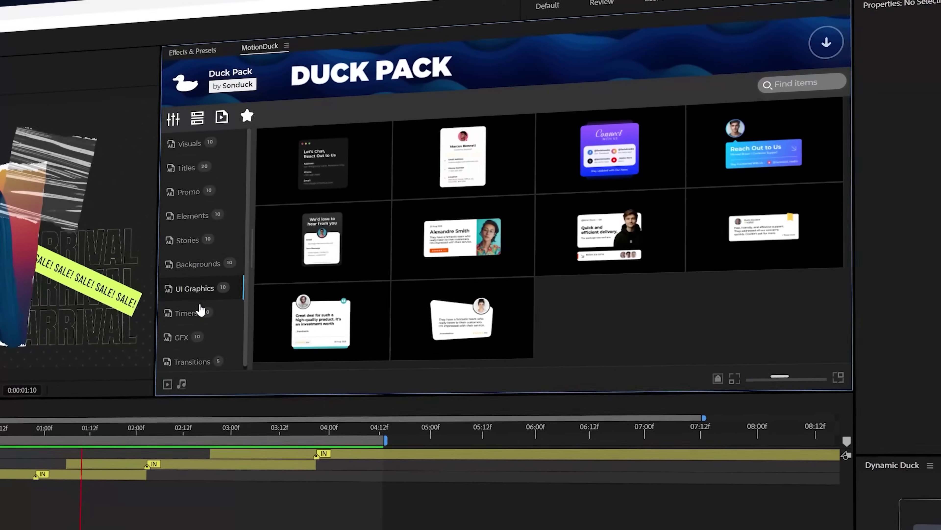
click(187, 330)
click(172, 347)
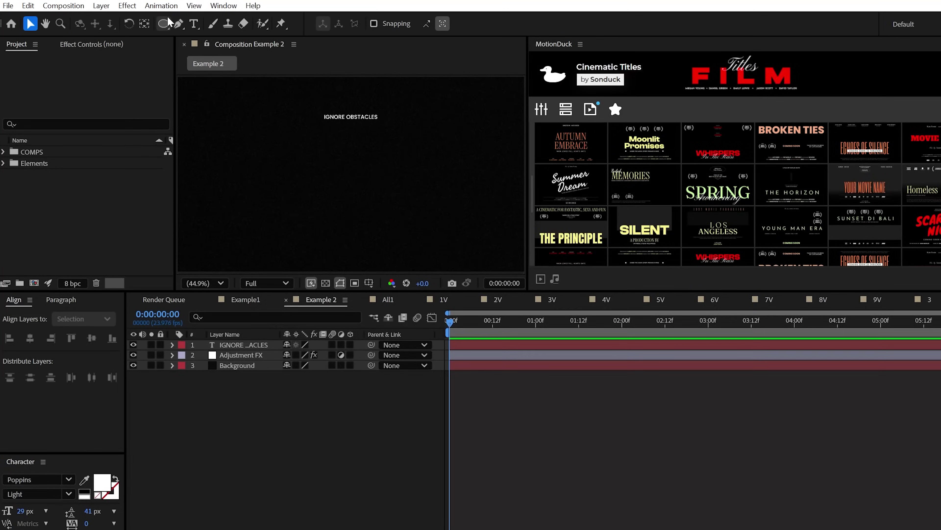
Step: Draw circles in Example 2 with the Ellipse tool, including a solid white one near the lower centre between the outlined obstacles
drag(250, 212, 281, 243)
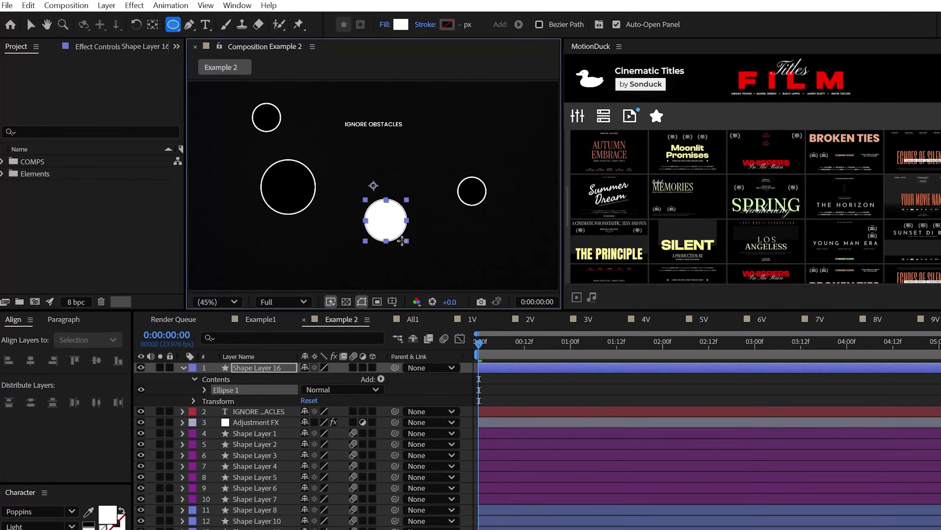
mouse_move(402, 240)
mouse_down()
mouse_move(411, 245)
mouse_move(391, 233)
mouse_up()
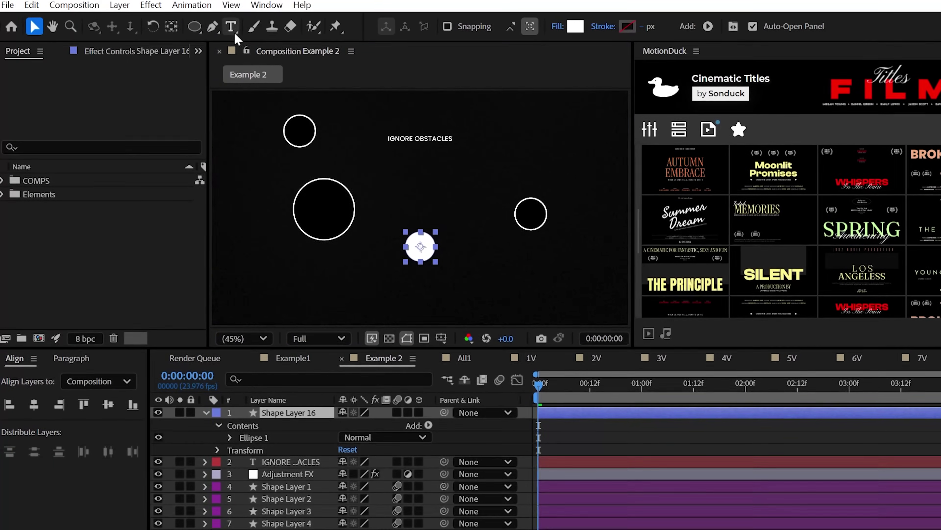
Step: Draw an open zigzag mask path on the white circle's layer with the Pen tool, starting below the circle and continuing above the composition
click(205, 25)
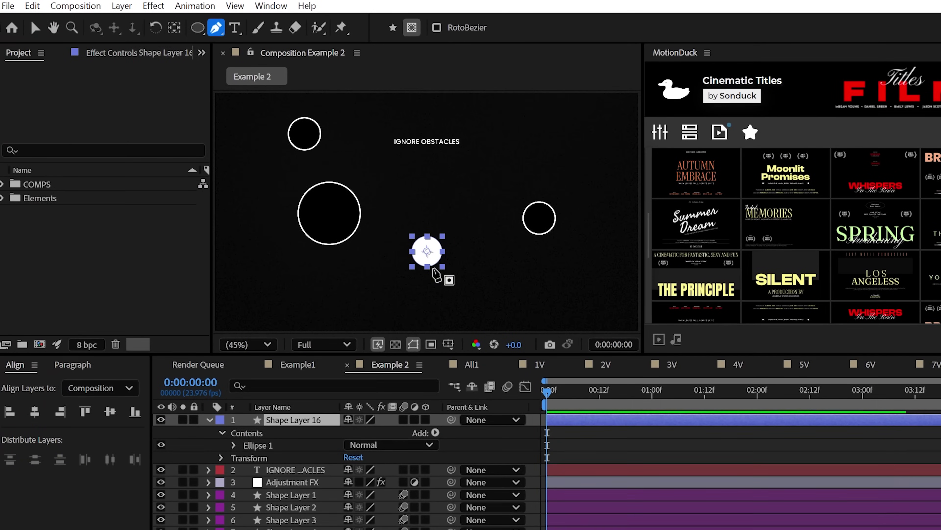
click(373, 358)
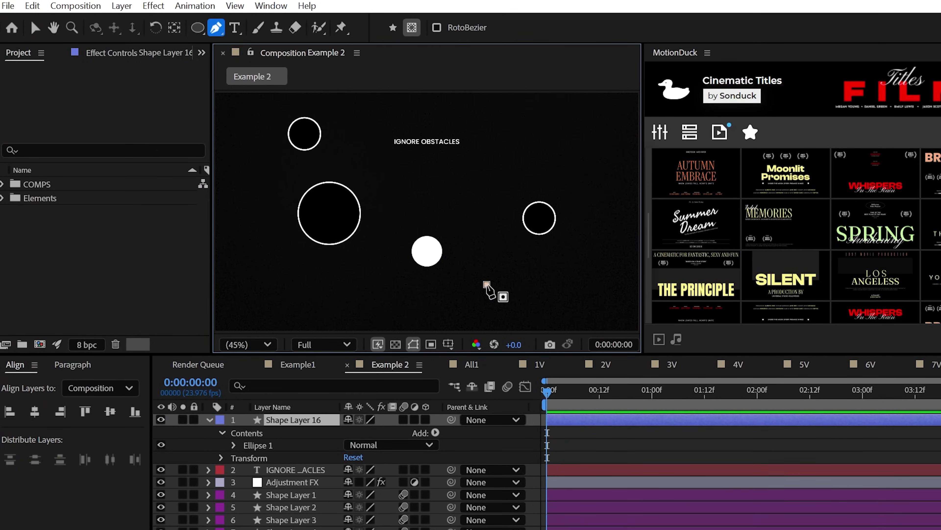
drag(464, 157, 418, 281)
click(483, 172)
drag(429, 176, 457, 284)
scroll(431, 229, down, 2)
drag(434, 235, 383, 282)
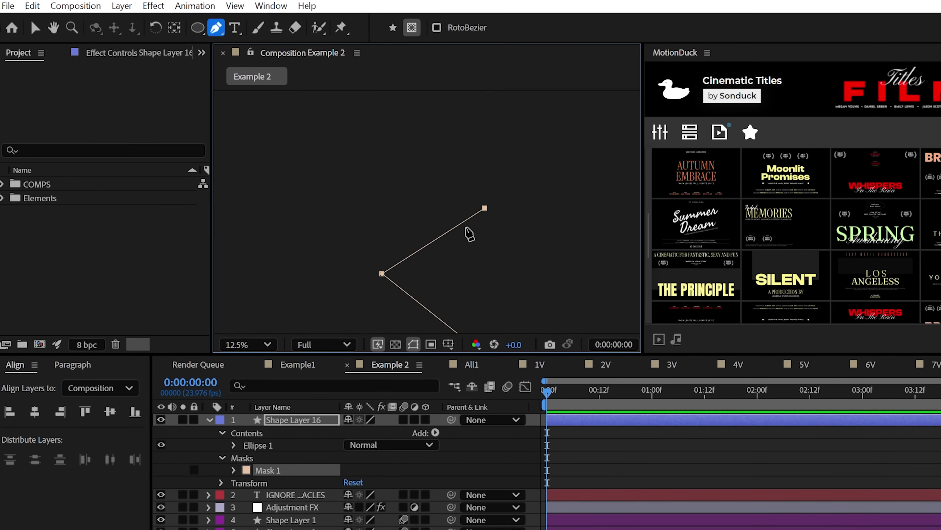
scroll(441, 217, up, 2)
drag(420, 210, 420, 263)
click(389, 214)
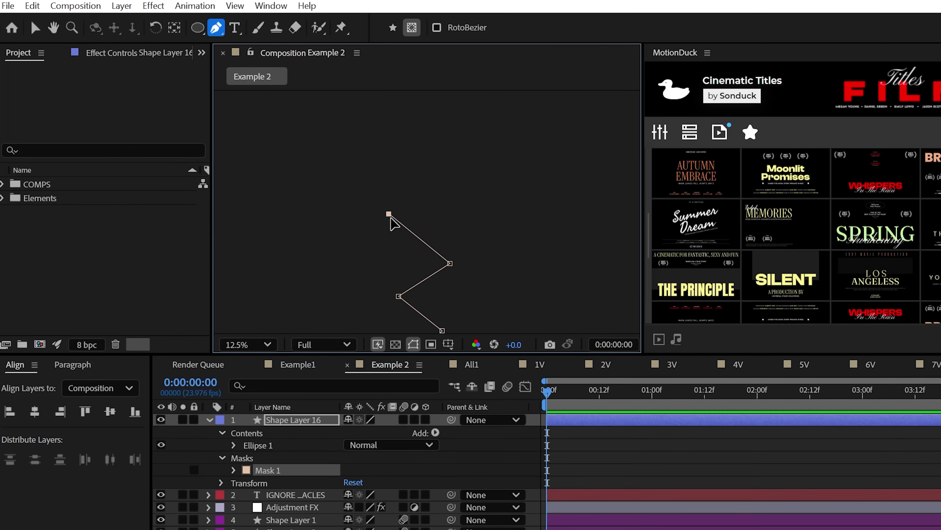
click(459, 164)
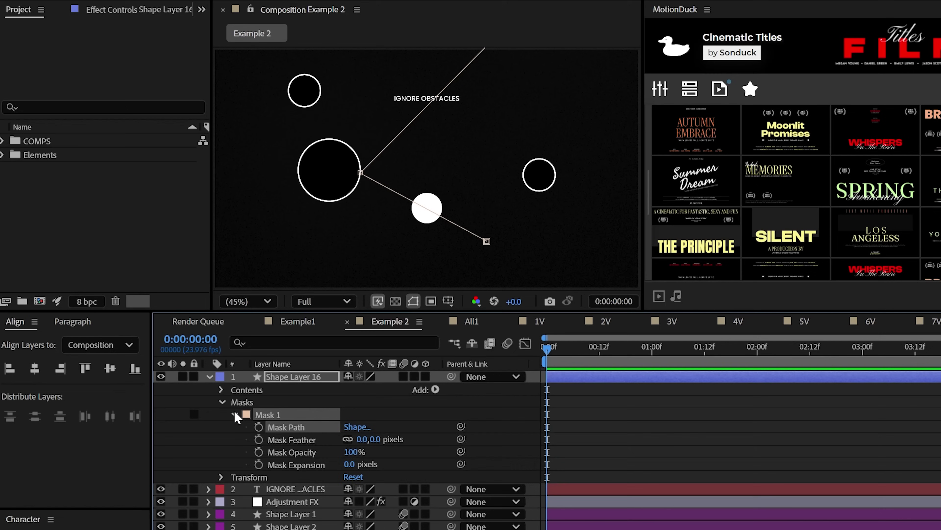
Step: Copy Mask 1's path and paste it into the white circle layer's Position as a motion path
click(235, 414)
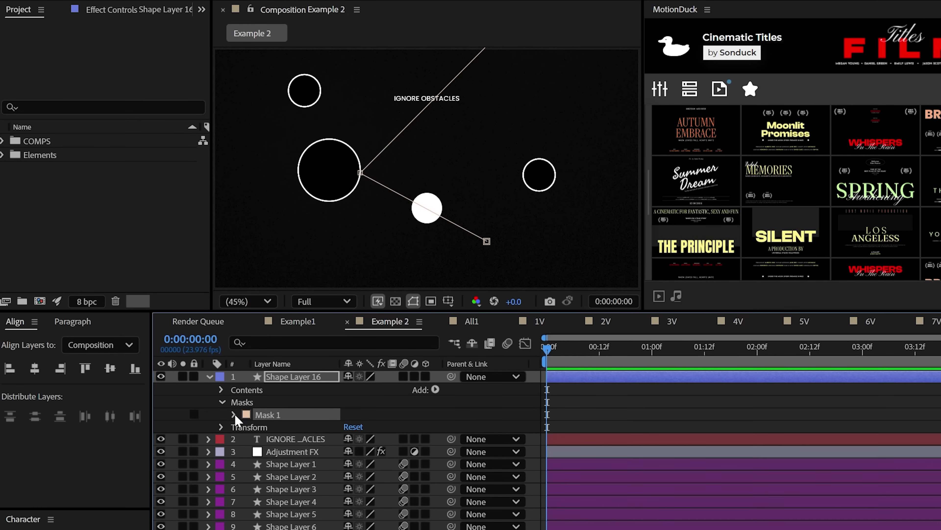
click(234, 415)
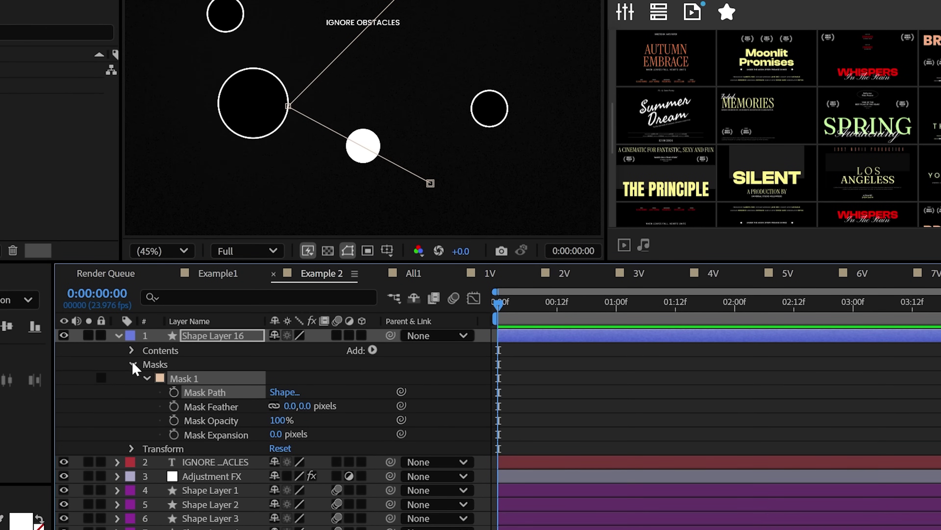
click(132, 364)
click(132, 378)
key(ctrl+v)
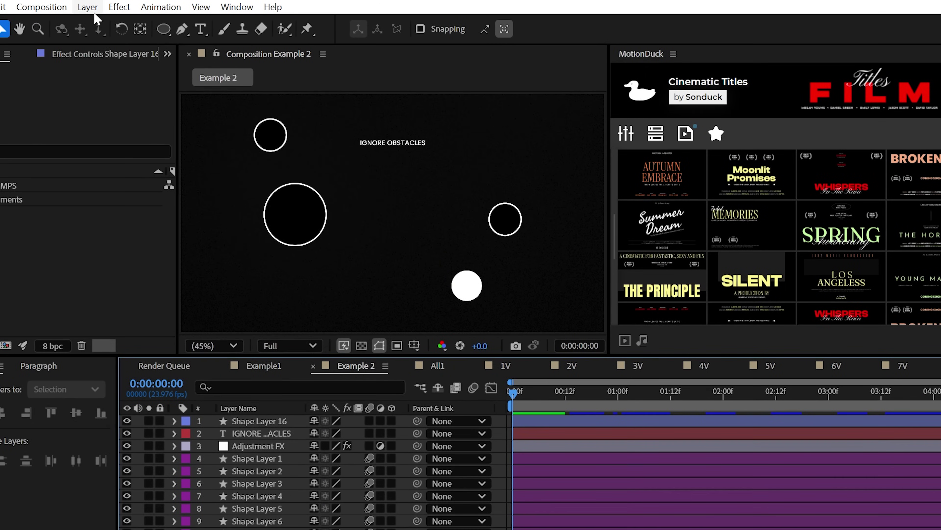
Step: Create a null object and parent the title and all the shape layers to it
click(93, 8)
mouse_move(103, 24)
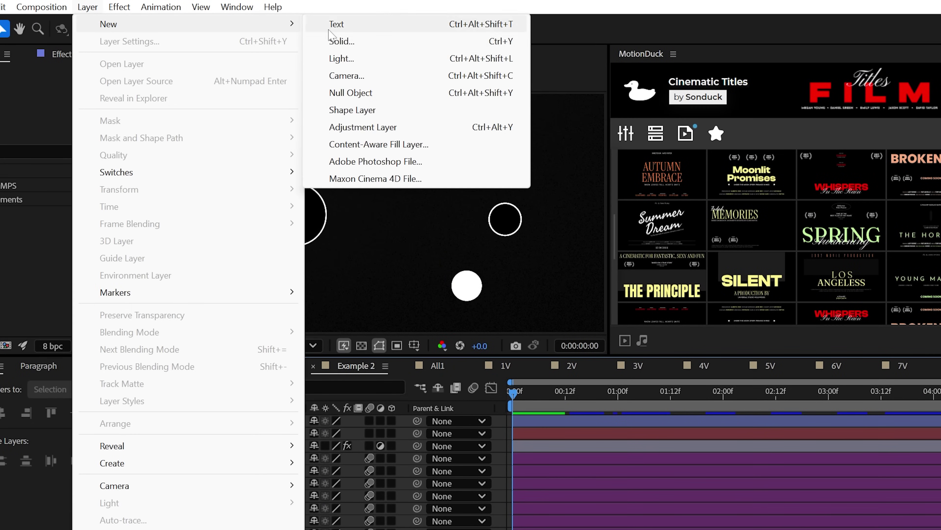
click(355, 92)
click(259, 420)
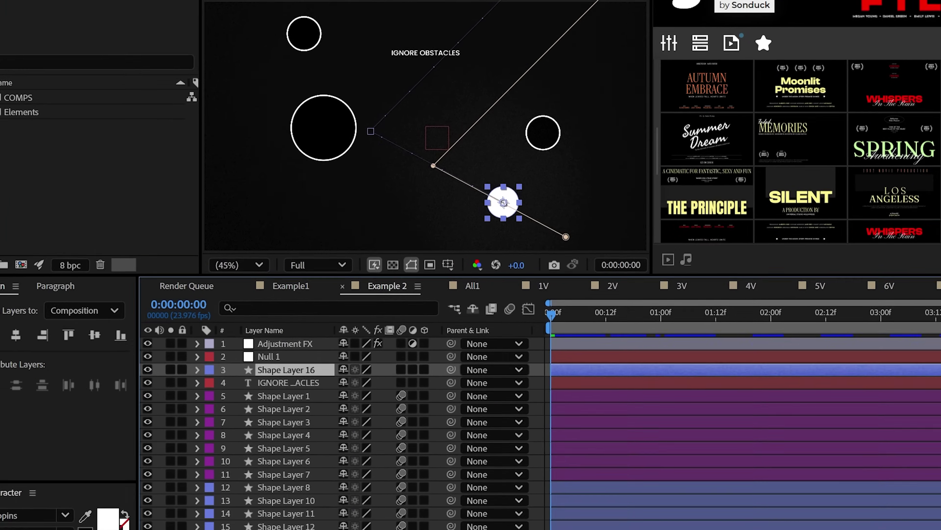
shift+click(322, 482)
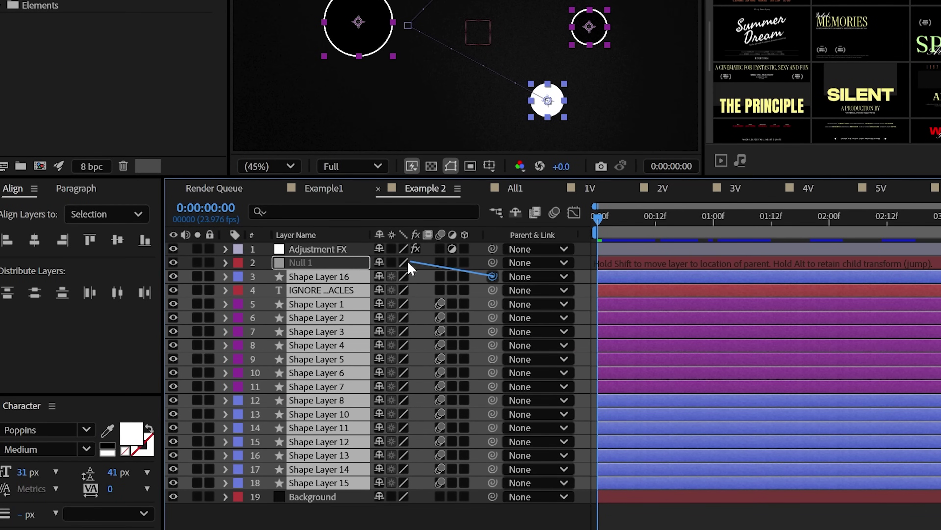
drag(409, 267, 410, 265)
Step: Keyframe Null 1's Position at 0:00:05:00 with a larger Y value so its child layers travel downward
key(p)
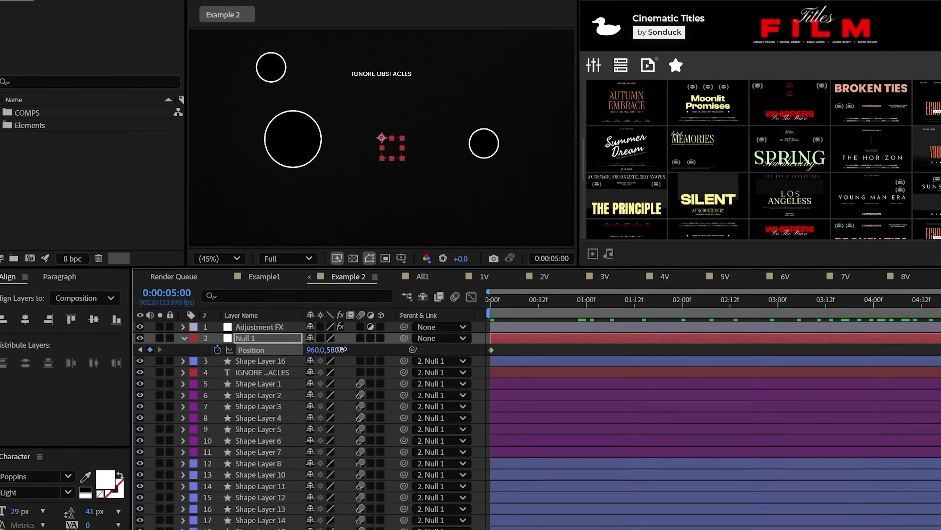
drag(336, 342, 510, 335)
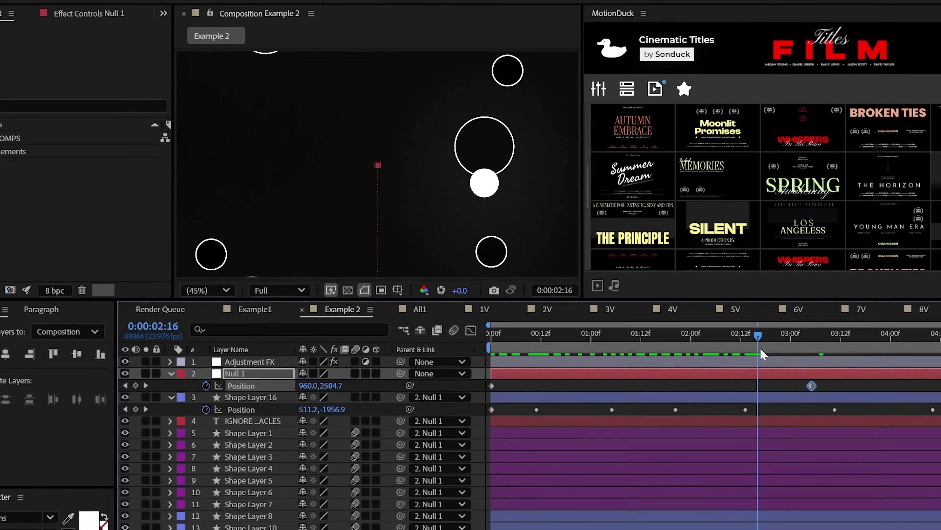
Step: Adjust the white circle's Position keyframe points at several times so its motion path bounces off the obstacle circles
drag(761, 354, 649, 381)
click(234, 434)
drag(330, 165, 275, 153)
drag(649, 380, 746, 381)
drag(515, 200, 455, 141)
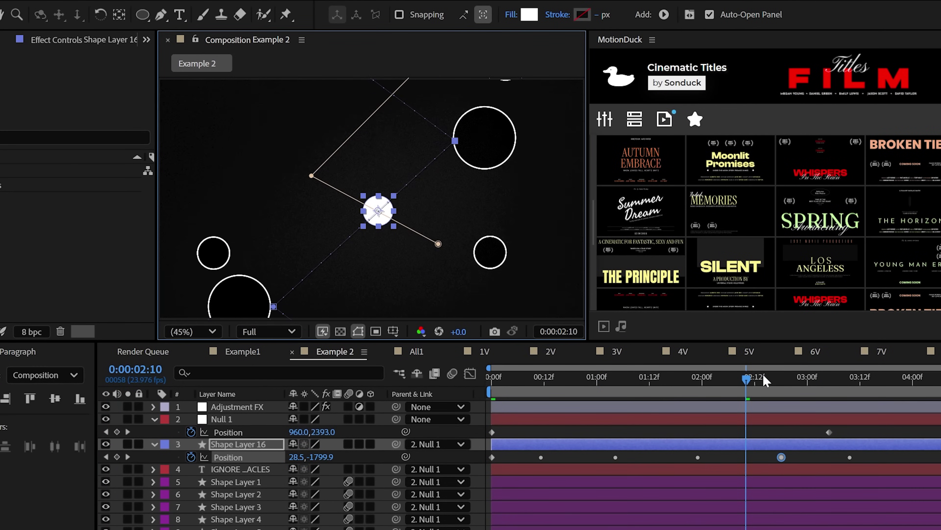
drag(764, 381, 838, 379)
drag(299, 155, 284, 145)
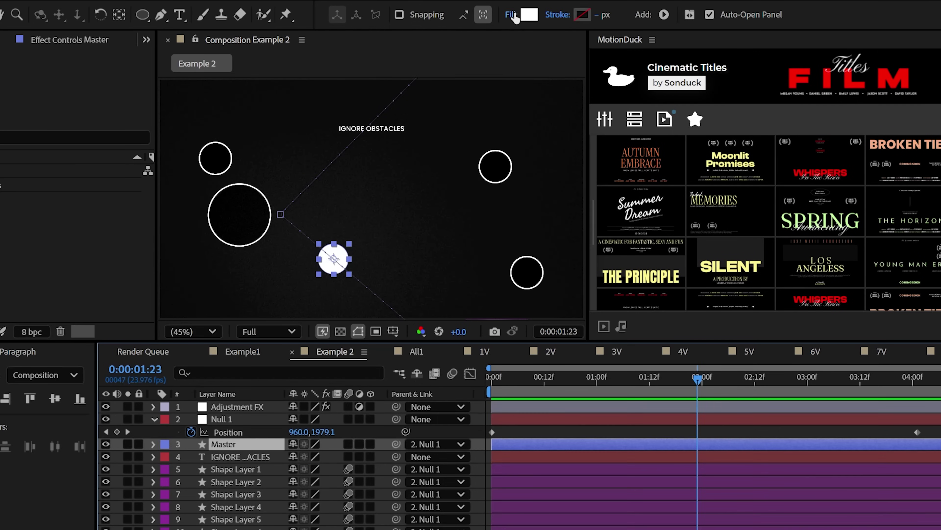
Step: Change the Master circle's fill type to Linear Gradient
click(512, 15)
click(341, 234)
click(384, 313)
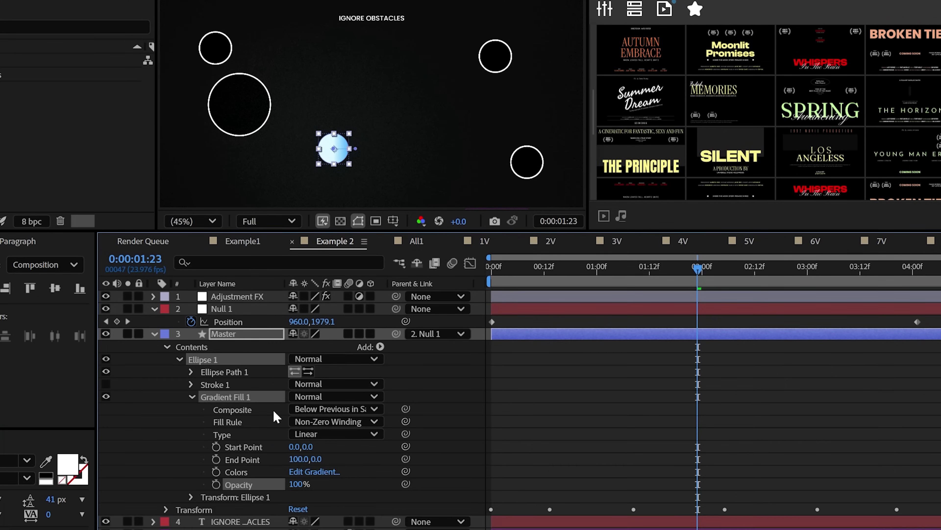
Step: Recolour the Master circle's gradient with yellow and orange-red stops and adjust the gradient's End Point
click(314, 471)
click(352, 468)
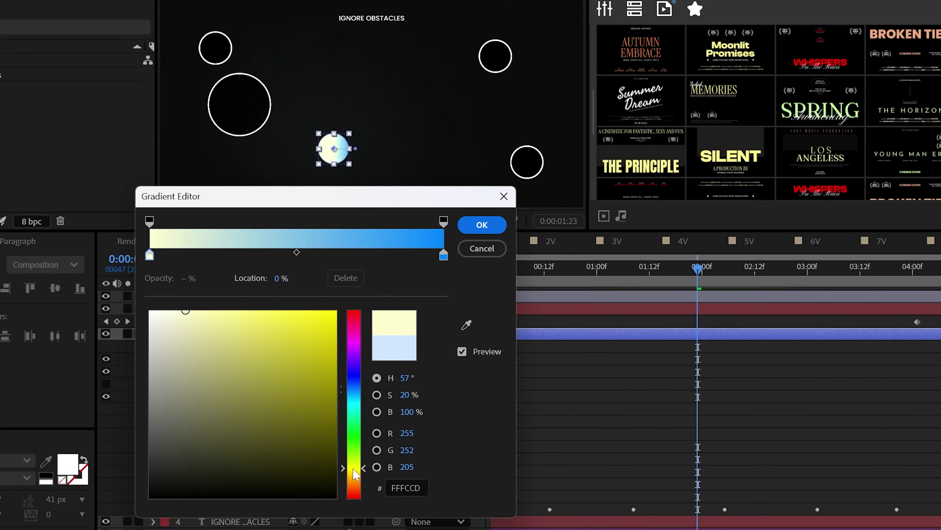
drag(443, 255, 149, 255)
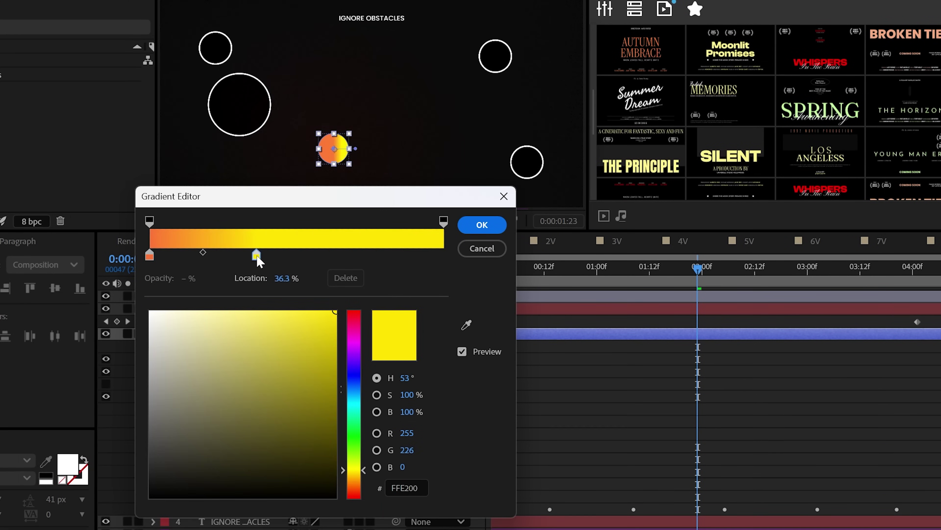
drag(149, 255, 443, 256)
click(352, 478)
click(481, 225)
drag(296, 458, 287, 459)
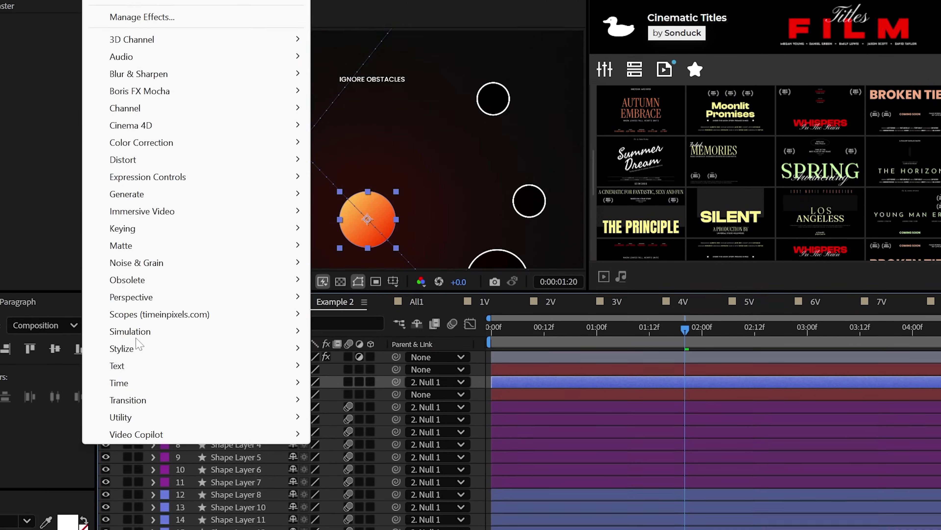
Step: Apply a Stylize effect to the Master circle layer
mouse_move(126, 92)
click(375, 371)
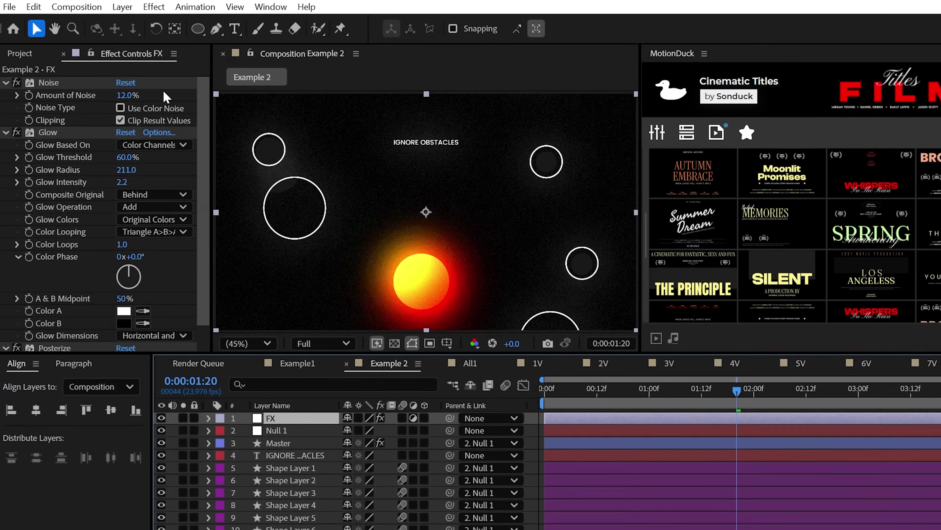
Step: On the FX adjustment layer, set Amount of Noise to 4% and Glow Radius to 848, and adjust the Posterize level
drag(119, 168, 598, 193)
scroll(90, 283, down, 2)
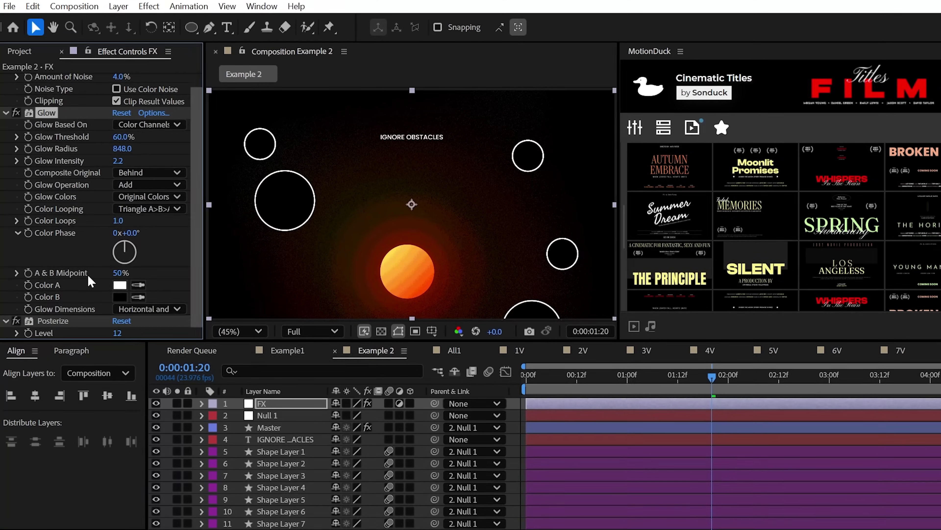
drag(119, 339, 256, 345)
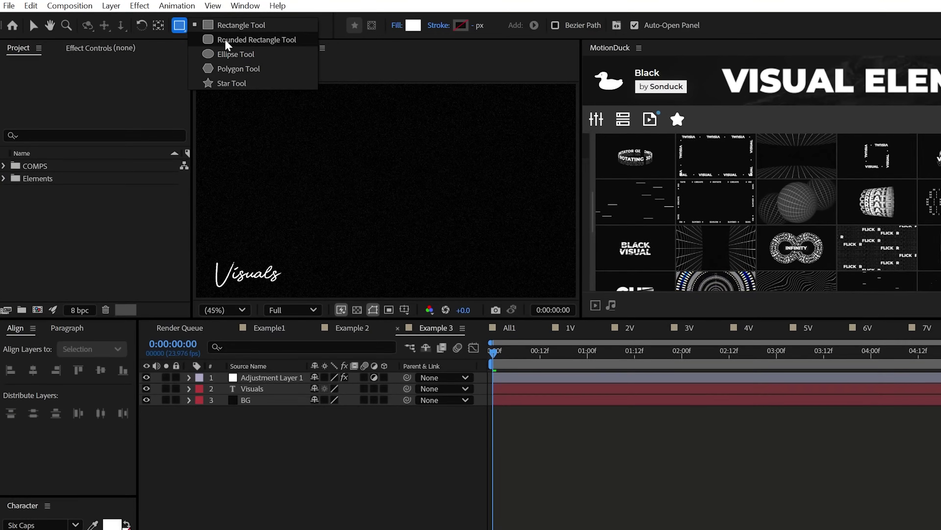
Step: Draw a wide, flat white ellipse near the lower centre of Example 3
click(225, 57)
drag(362, 226, 498, 277)
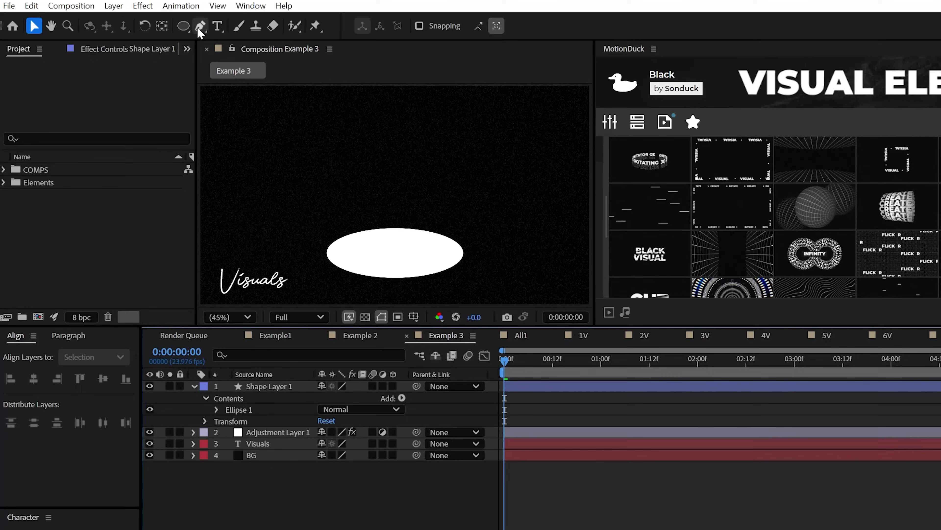
Step: Draw a closed white triangle with the Pen tool from the ellipse's side edges to a point above the composition, forming a light cone
click(199, 26)
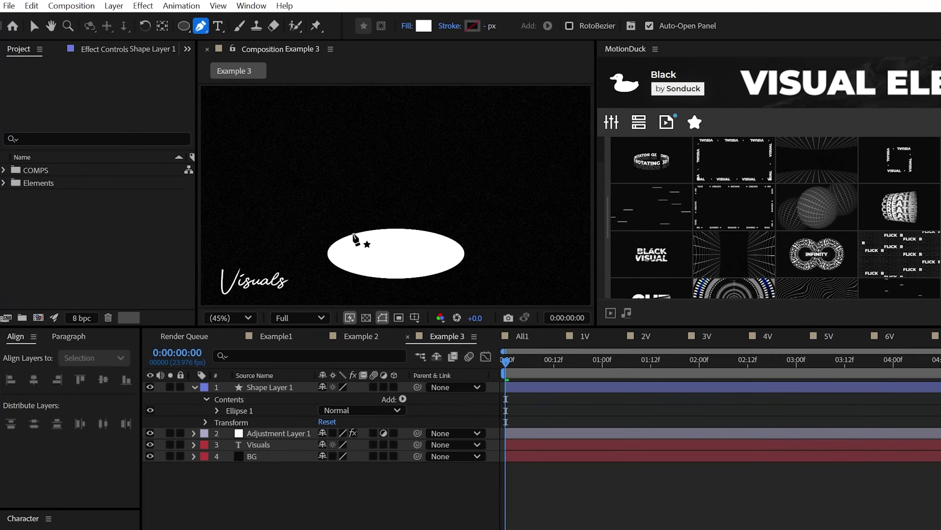
click(330, 254)
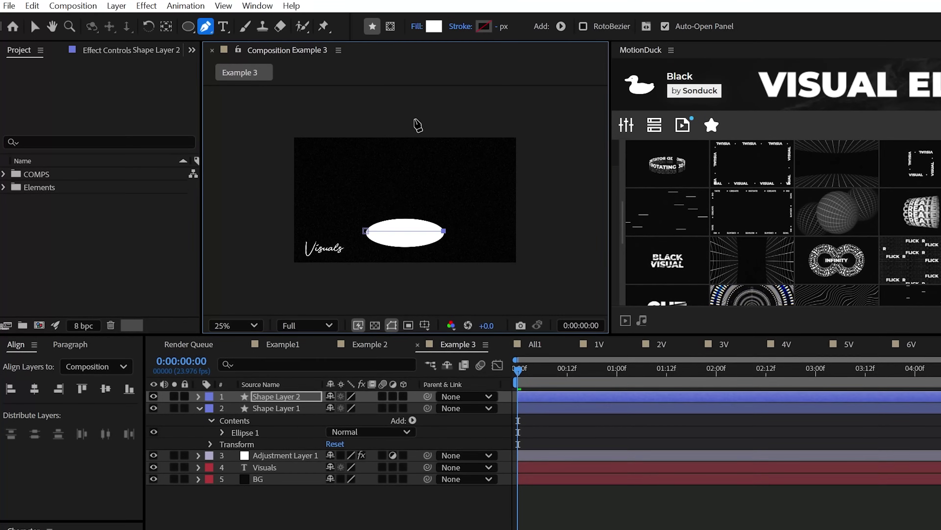
click(411, 119)
click(368, 233)
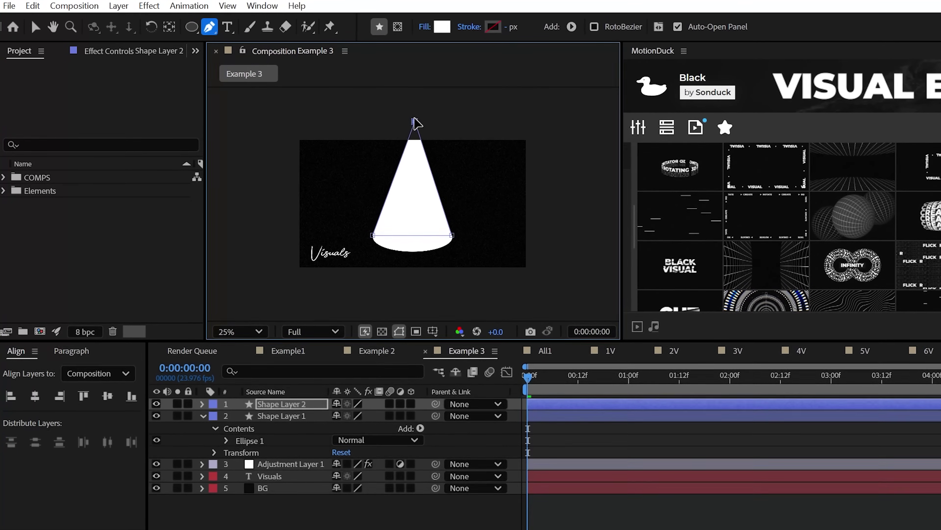
Step: Draw a rectangular mask over the Cone layer ending just above its base and set Mask Feather to 530 pixels
click(236, 329)
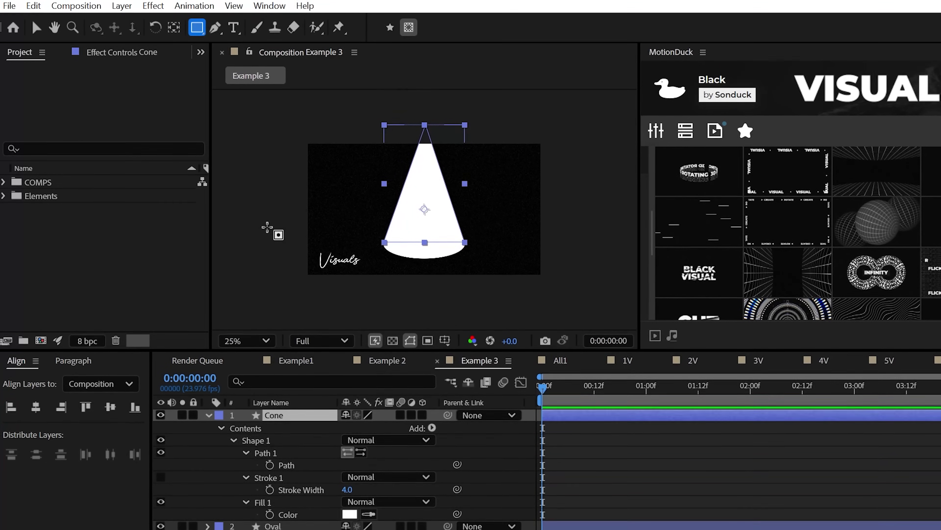
drag(482, 152, 603, 107)
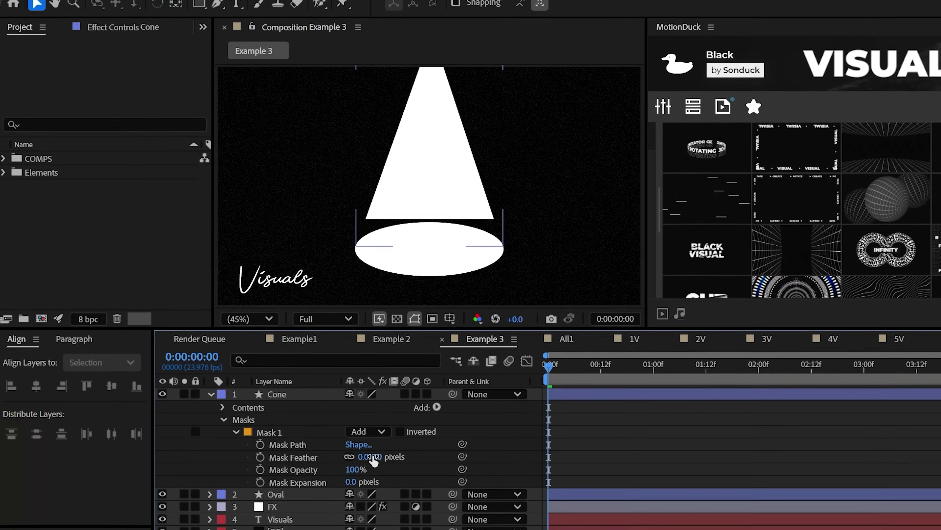
drag(382, 482, 412, 486)
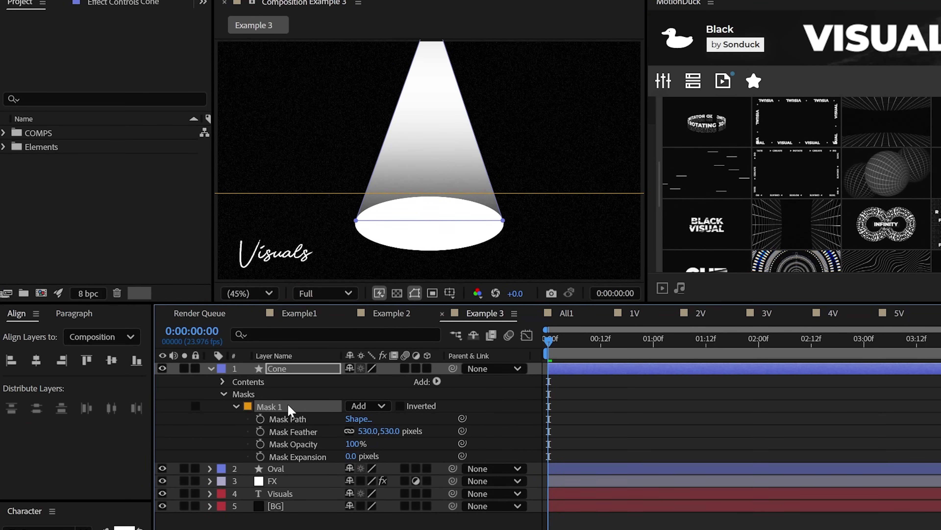
Step: Try the Subtract mode on the Cone layer's Mask 1
click(367, 406)
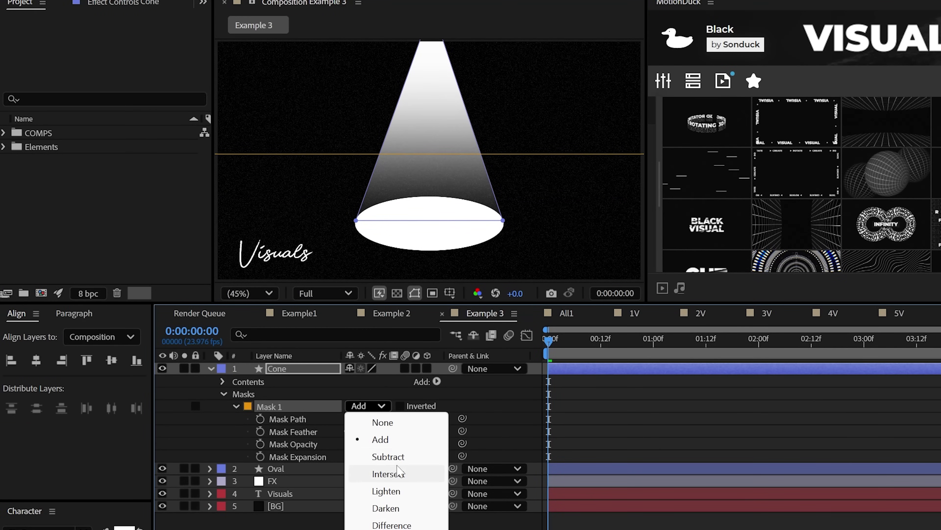
click(388, 457)
key(ctrl+z)
click(397, 266)
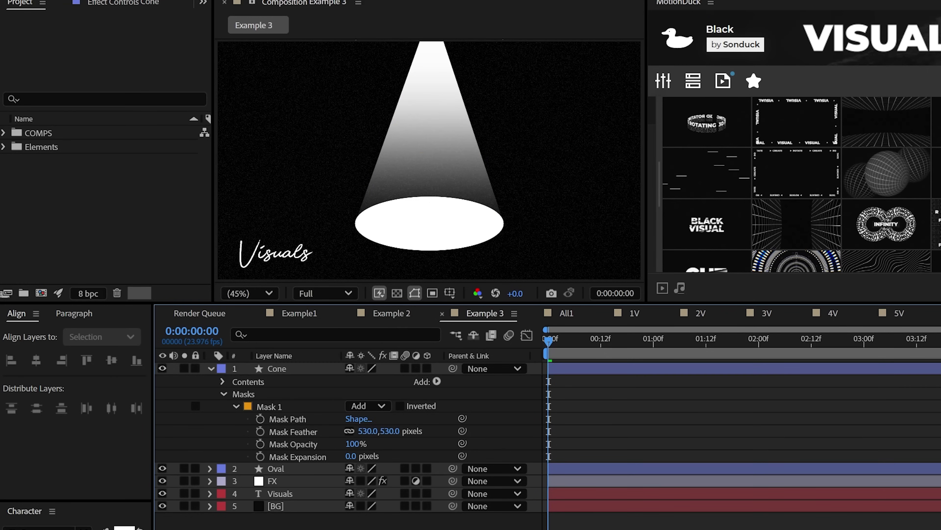
Step: Apply the Linear Wipe transition effect to the Cone layer
click(140, 8)
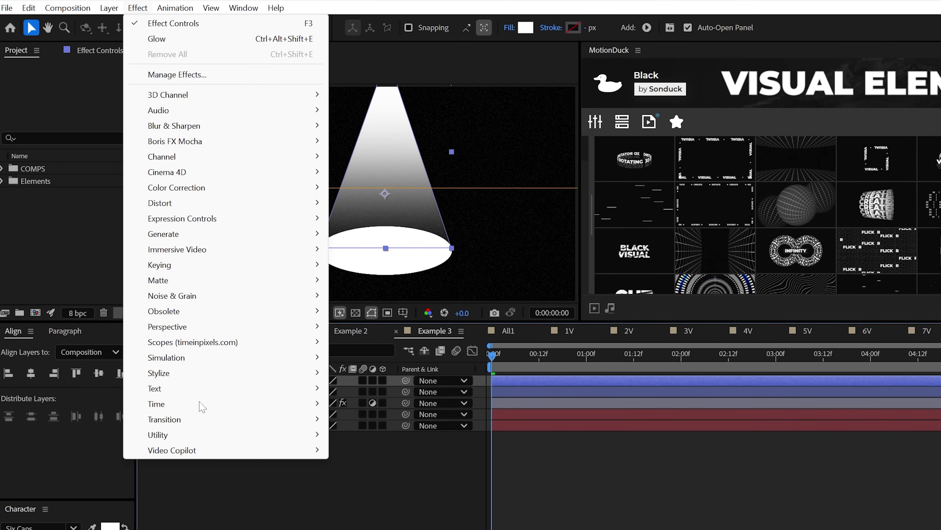
mouse_move(237, 420)
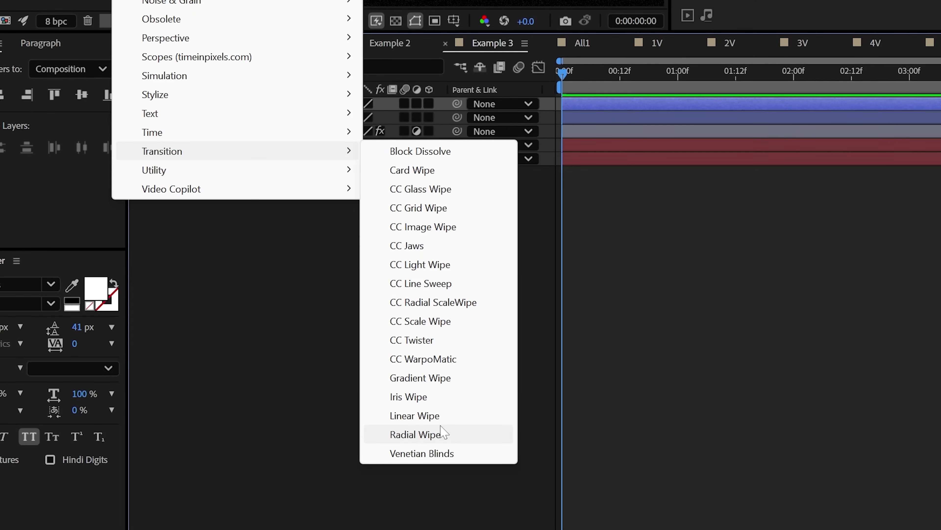
click(441, 423)
click(128, 21)
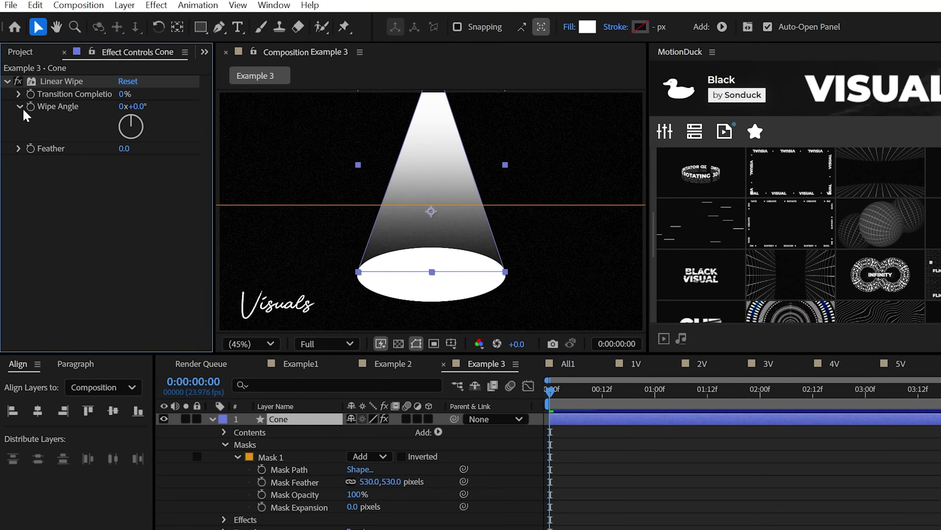
Step: Keyframe the Cone's Transition Completion from 100% at frame 0 to 0% at frame 5, and start the Oval layer at frame 5
key(u)
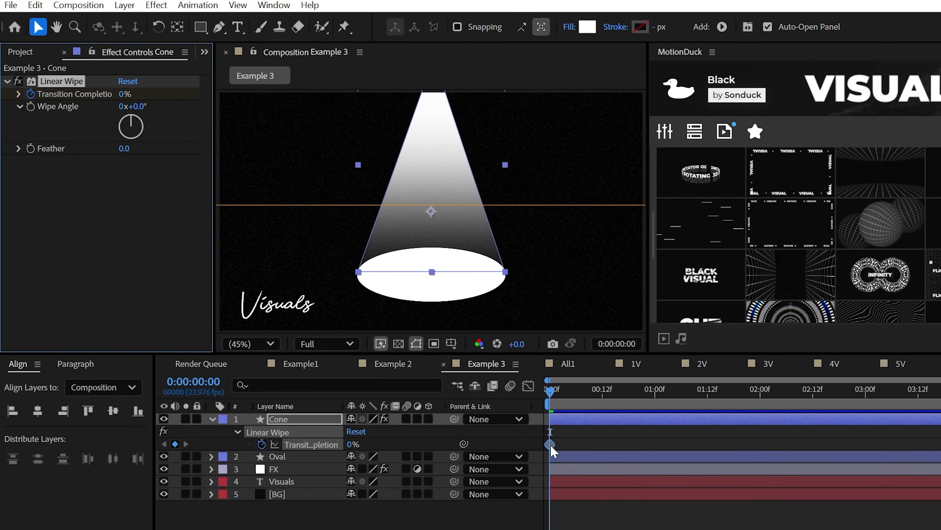
drag(166, 96, 210, 98)
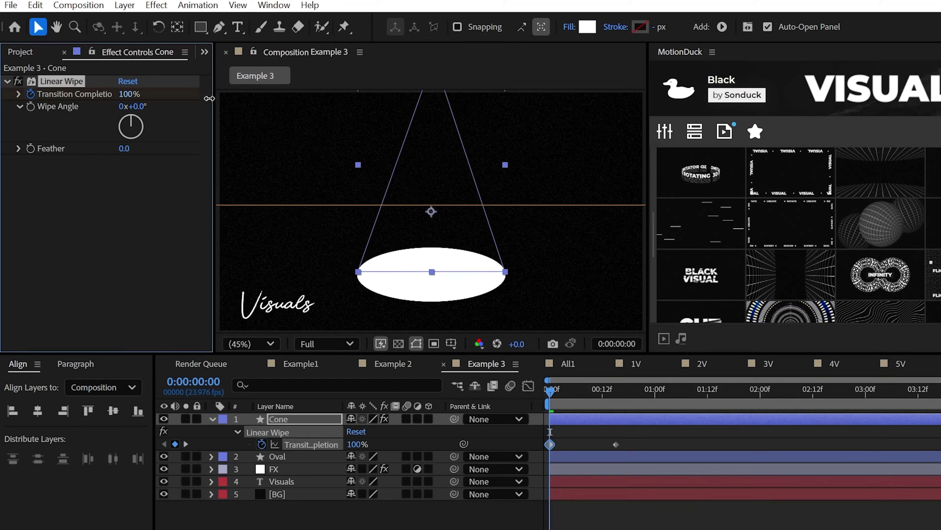
drag(616, 444, 579, 458)
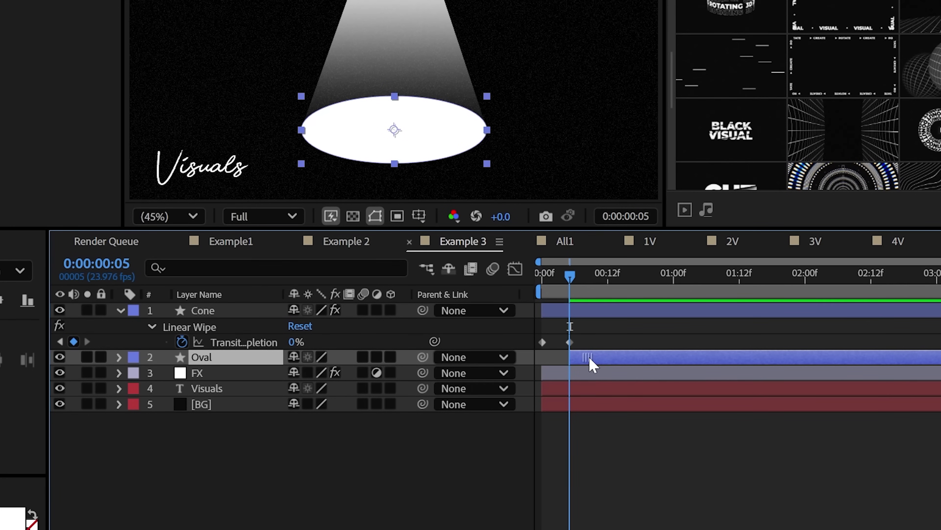
Step: Preview the light cone's reveal and the oval's appearance from the start of Example 3
drag(570, 276, 525, 286)
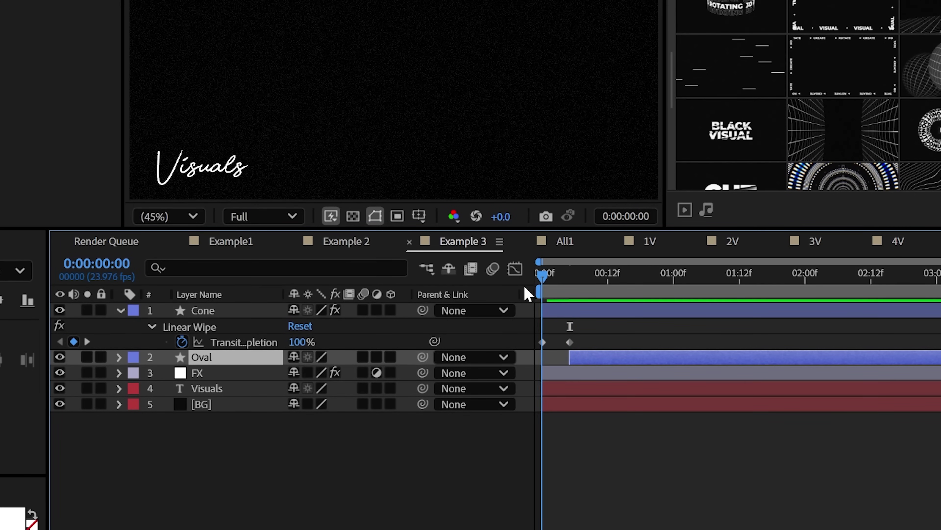
key(space)
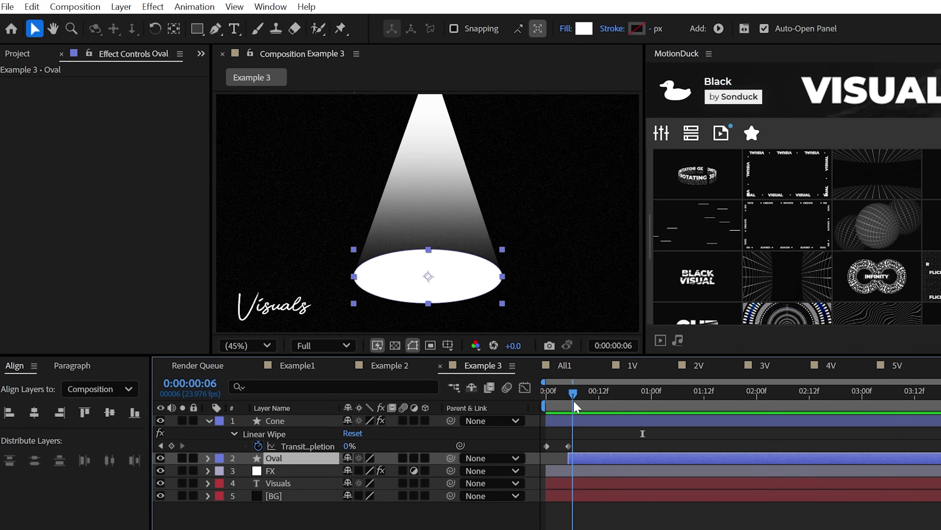
drag(574, 401, 534, 406)
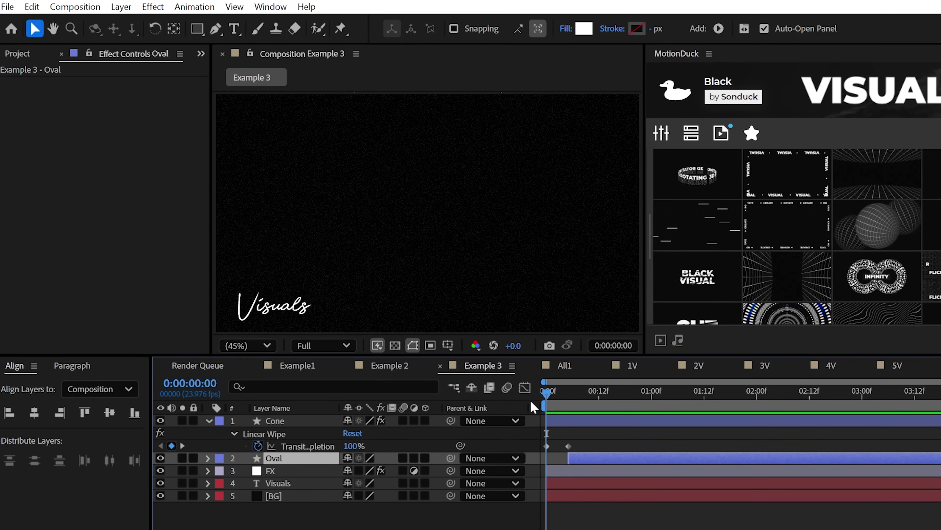
key(space)
Step: Add Silhouette_Person1.ai above the Cone layer, scale it down, and stand the figure on the white oval
drag(78, 285, 285, 419)
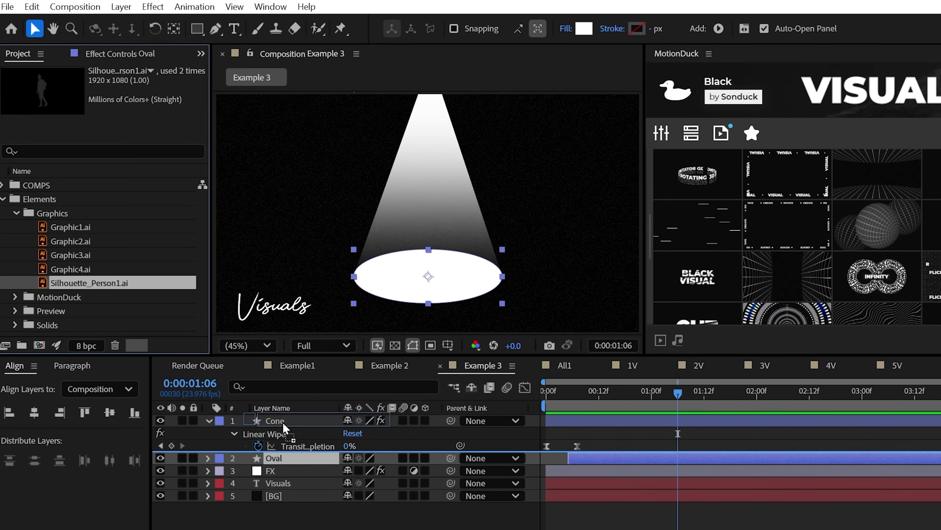
key(s)
drag(365, 435, 319, 431)
drag(415, 210, 415, 238)
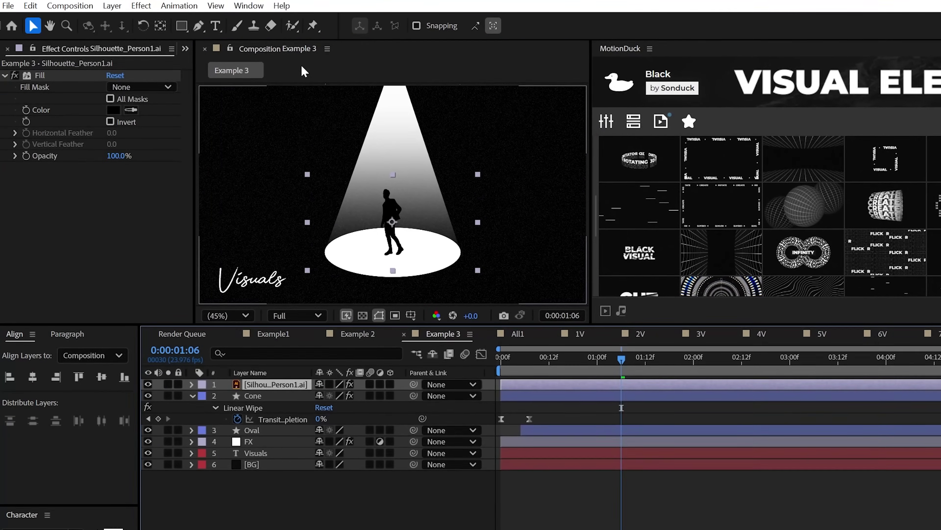
Step: Place Puppet pins on the silhouette's head, torso and legs, and open the silhouette in its own layer view
click(313, 25)
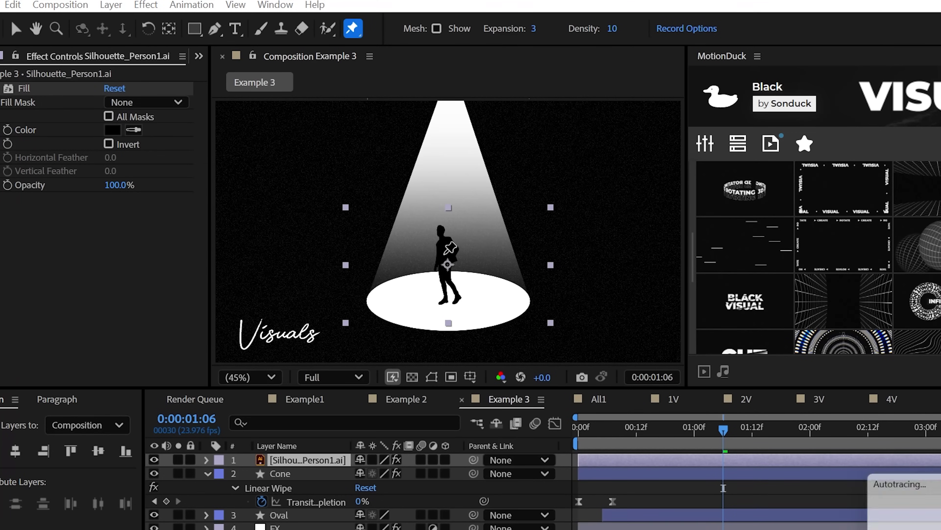
click(441, 231)
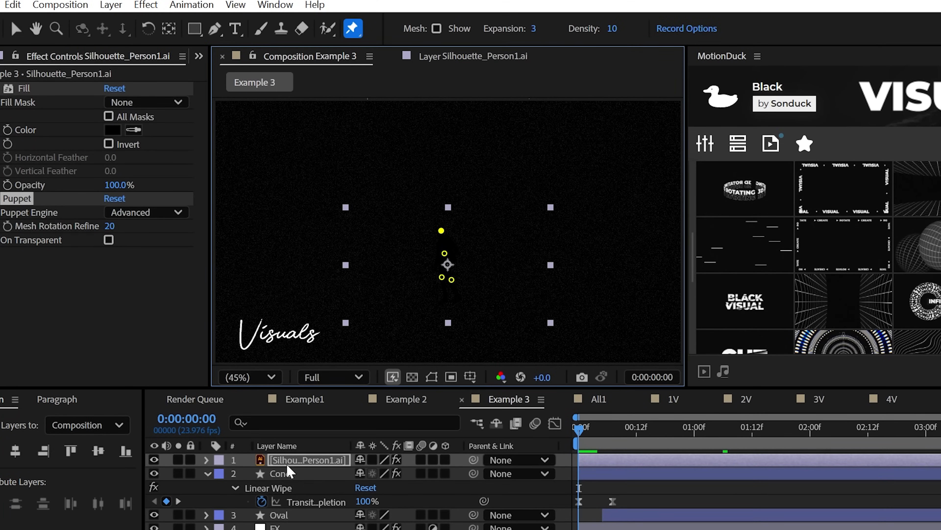
double_click(289, 460)
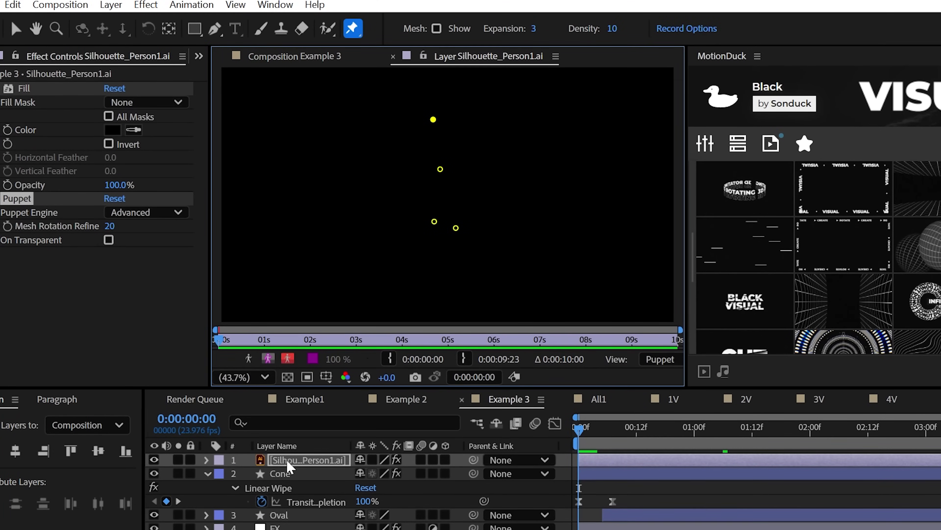
click(289, 378)
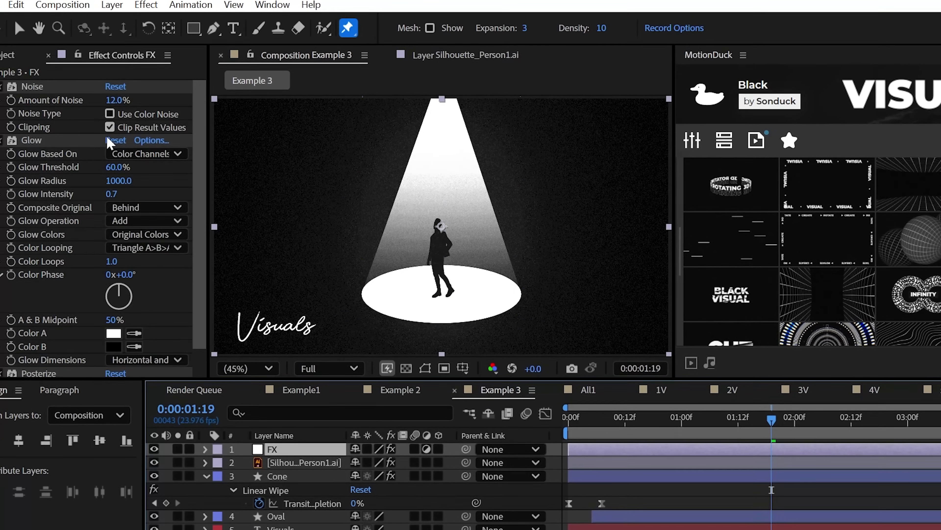
Step: Reset the Glow effect on the FX layer, set Glow Radius to 1000, and slightly lower Glow Intensity
click(112, 140)
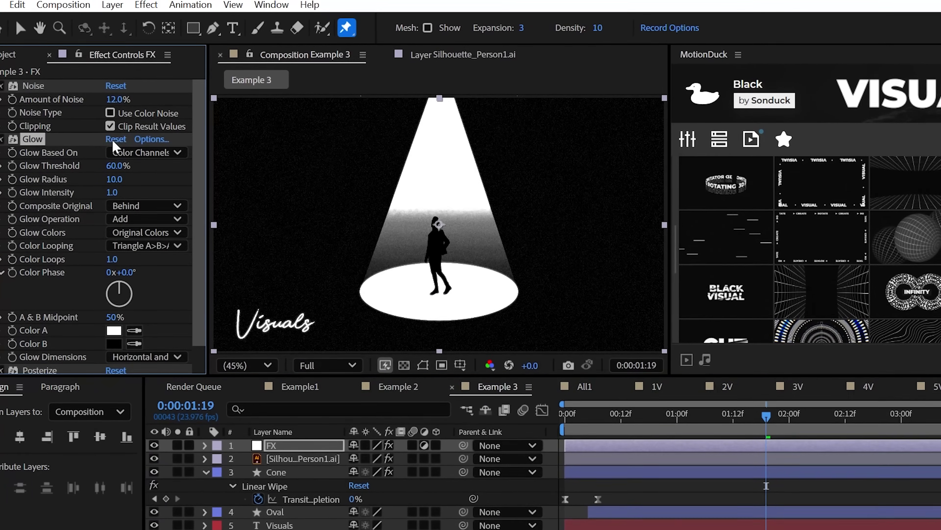
drag(115, 181, 813, 214)
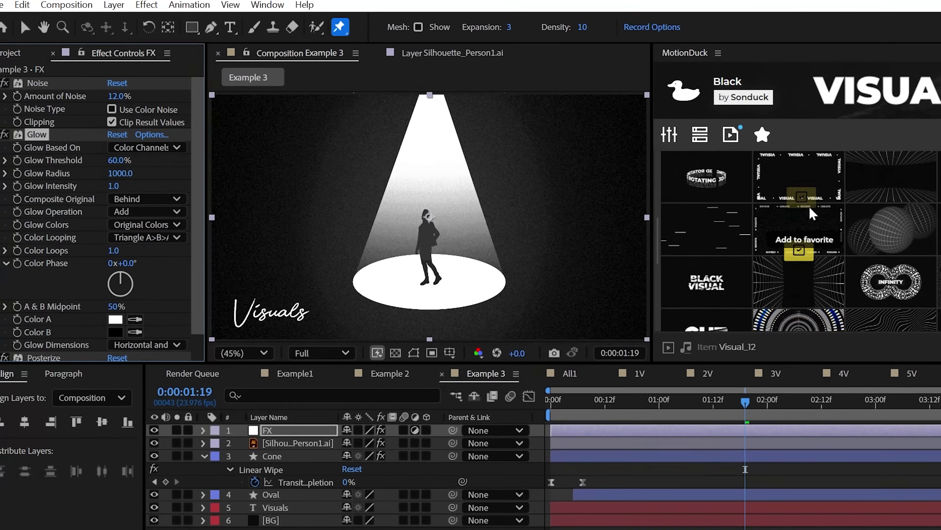
drag(113, 187, 108, 186)
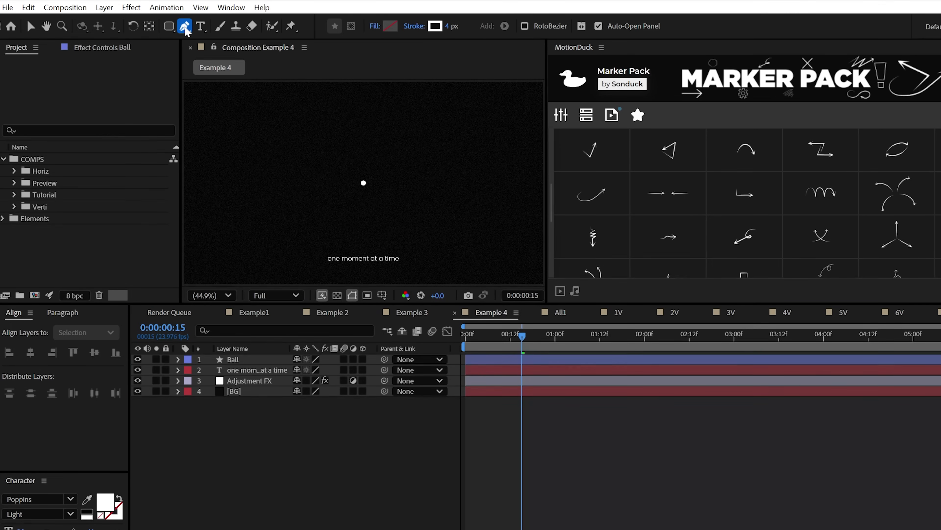
Step: In Example 4, draw a vertical line up from the central ball and drive its Rotation with the expression time*100
click(407, 203)
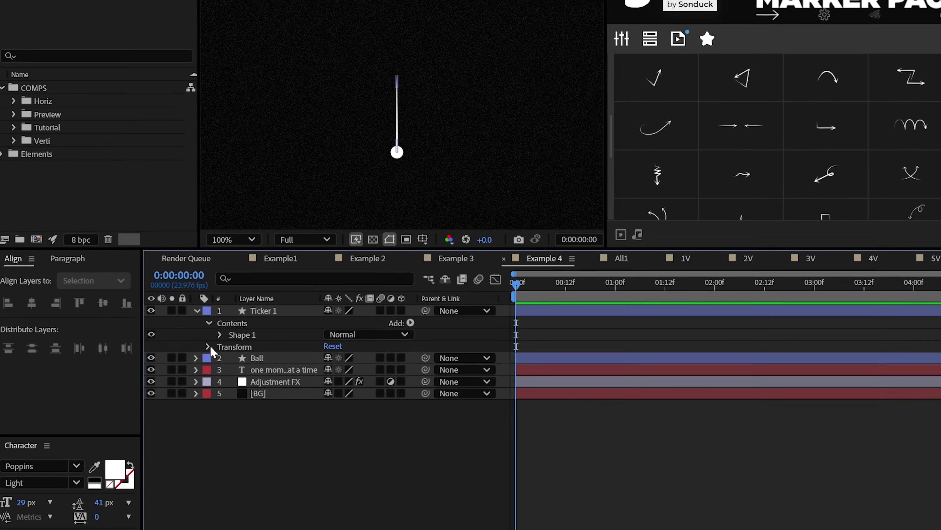
alt+click(224, 344)
text(t)
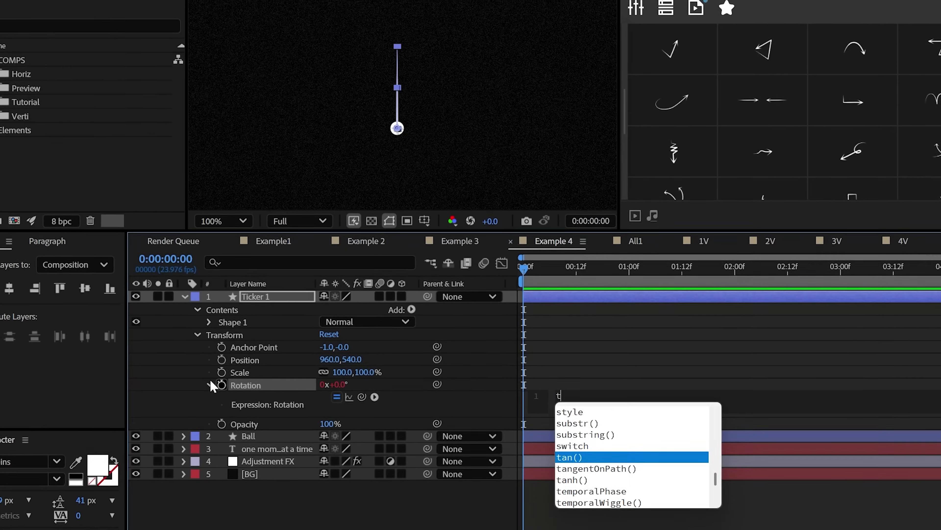
text(ime*1)
click(370, 494)
Step: Preview the rotating Ticker 1 line with the whole Example 4 composition in view
key(space)
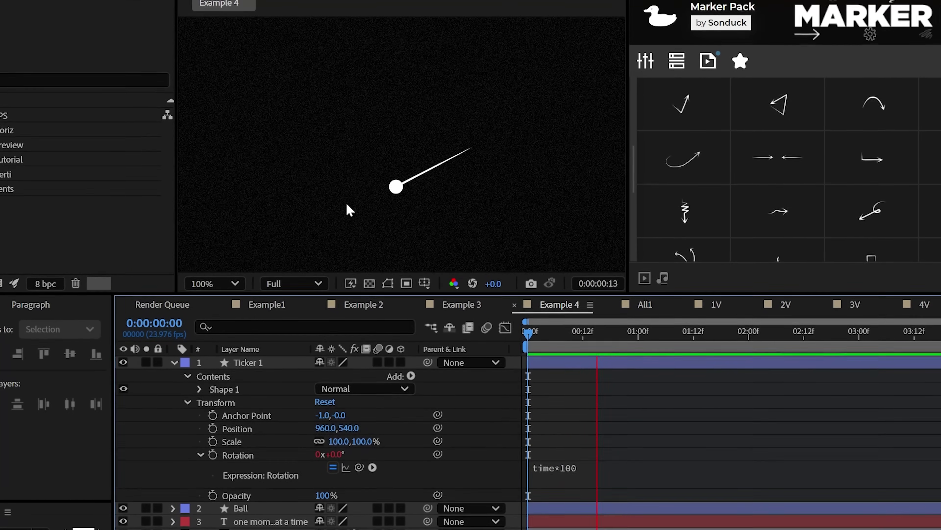
scroll(333, 130, down, 1)
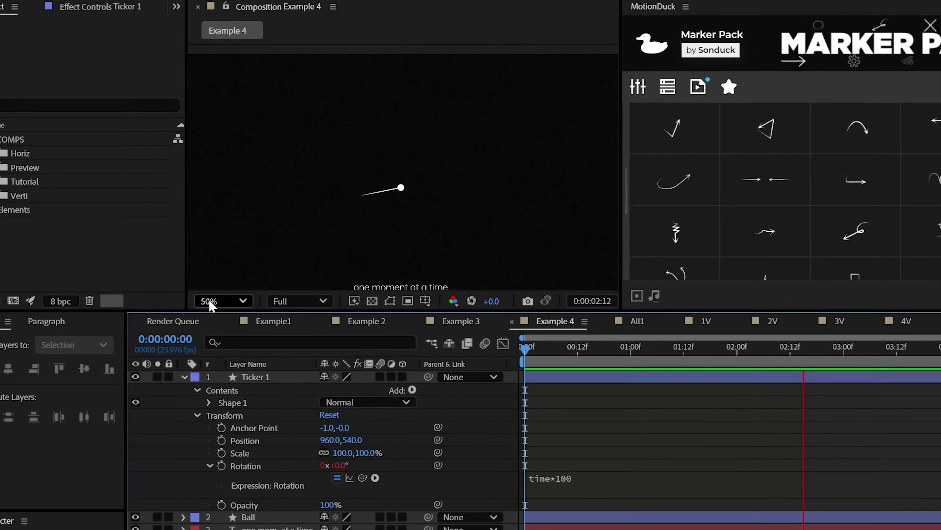
click(208, 292)
click(208, 306)
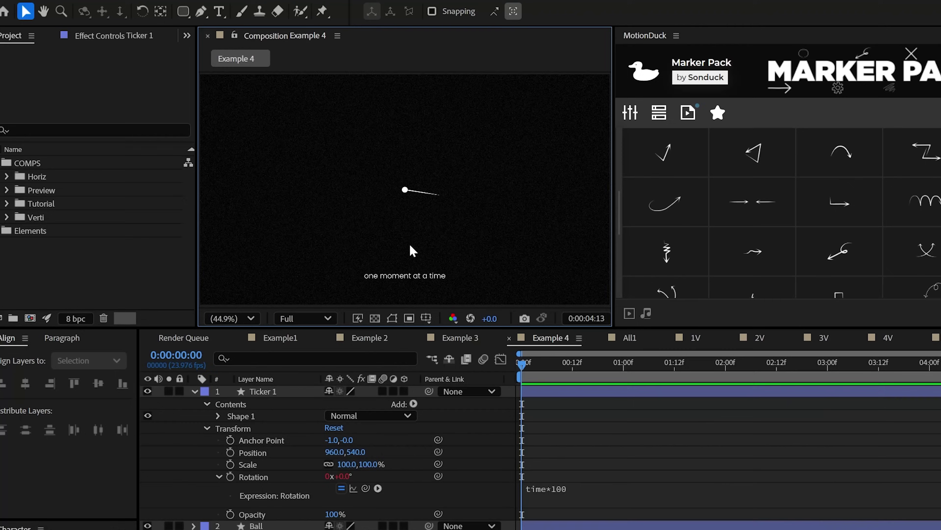
Step: Draw a small unfilled circle with a 4 px white stroke on a new shape layer and add a Repeater to it
click(184, 4)
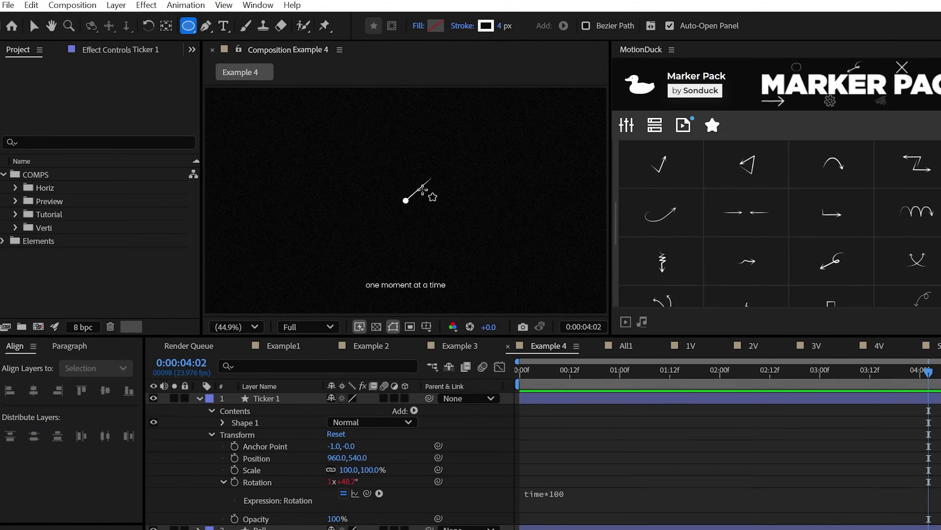
drag(399, 218, 414, 232)
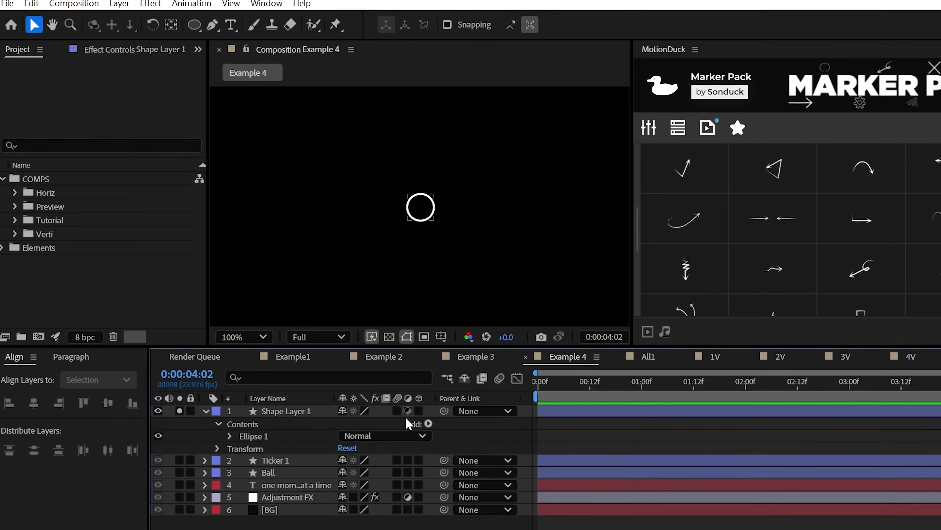
click(429, 423)
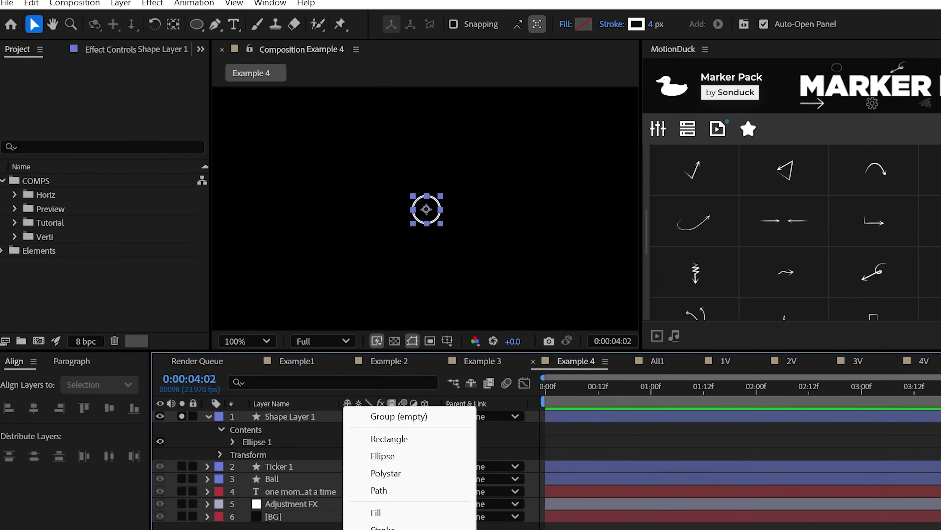
click(372, 330)
click(229, 449)
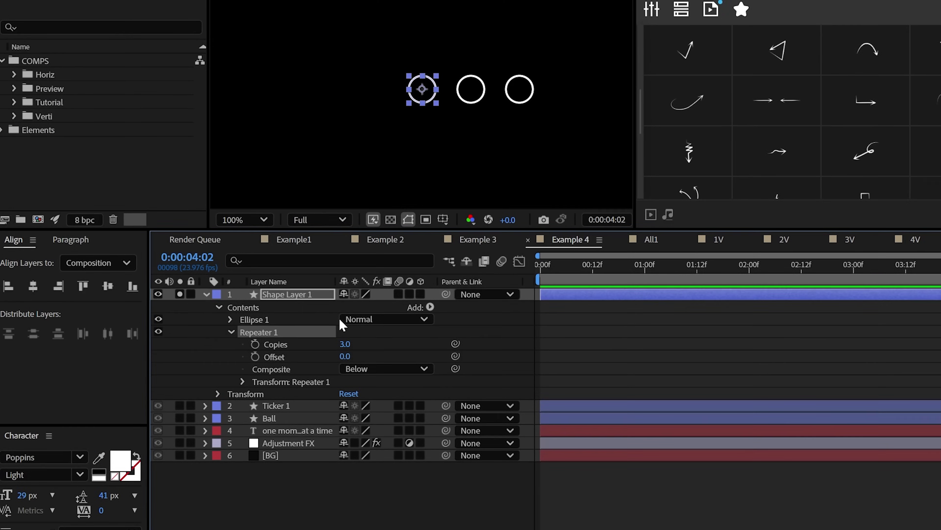
Step: Set the Position in the Repeater's transform to 0, 0
drag(347, 241, 351, 240)
key(ctrl+z)
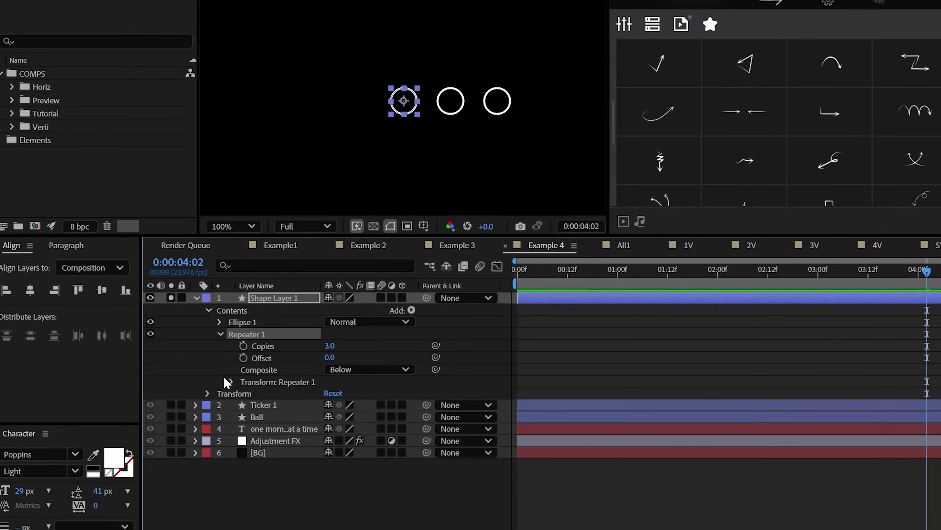
click(237, 382)
click(336, 408)
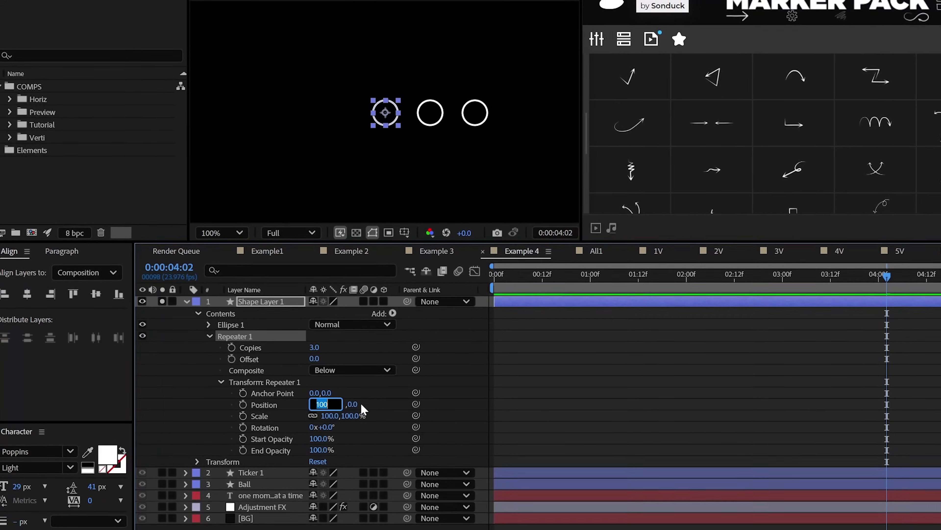
text(0)
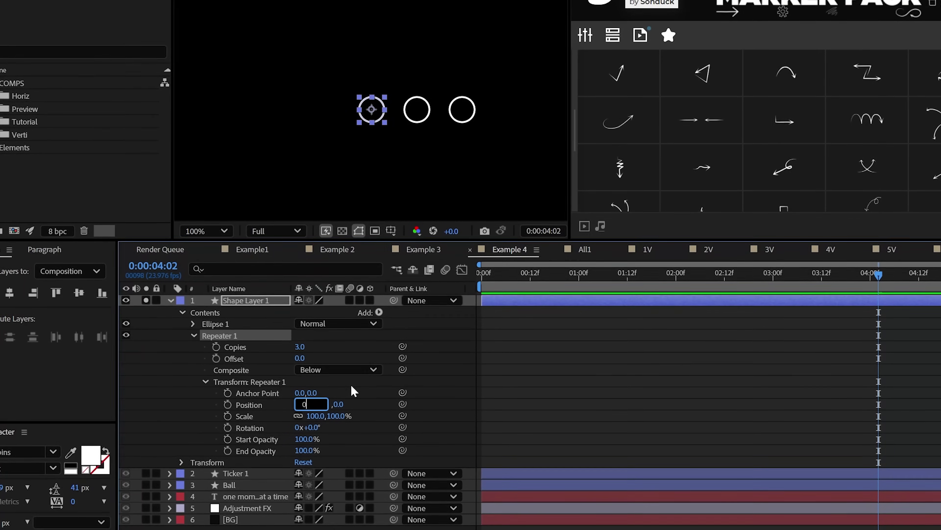
click(352, 390)
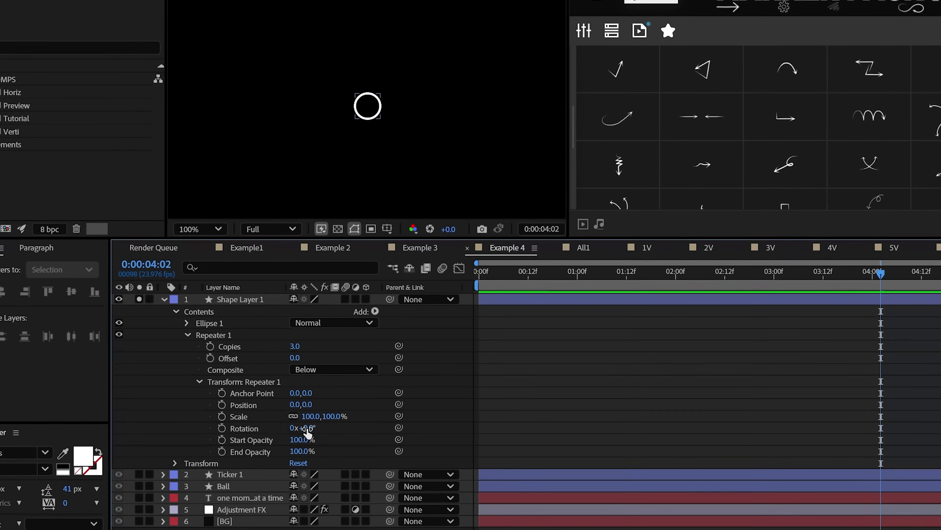
Step: Set the Rotation in the Repeater's transform to 30°
drag(307, 429, 326, 429)
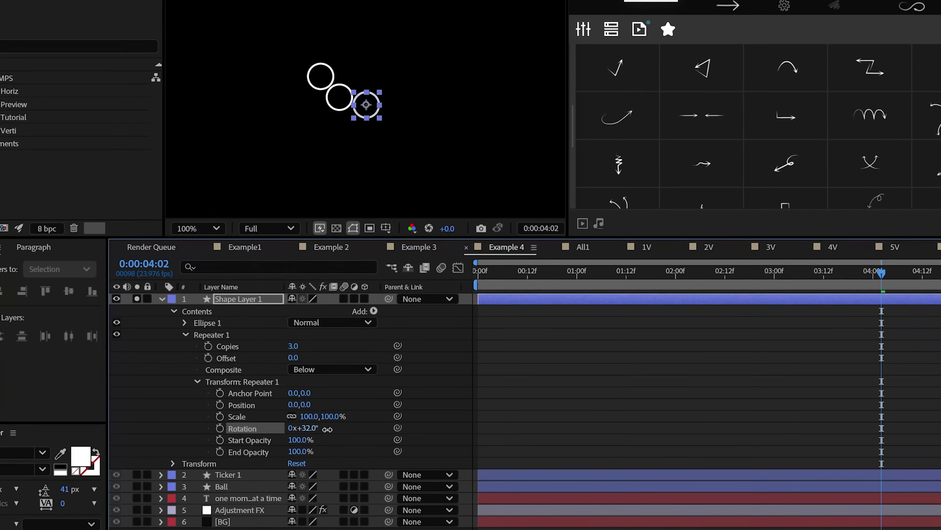
click(310, 428)
text(30)
click(330, 394)
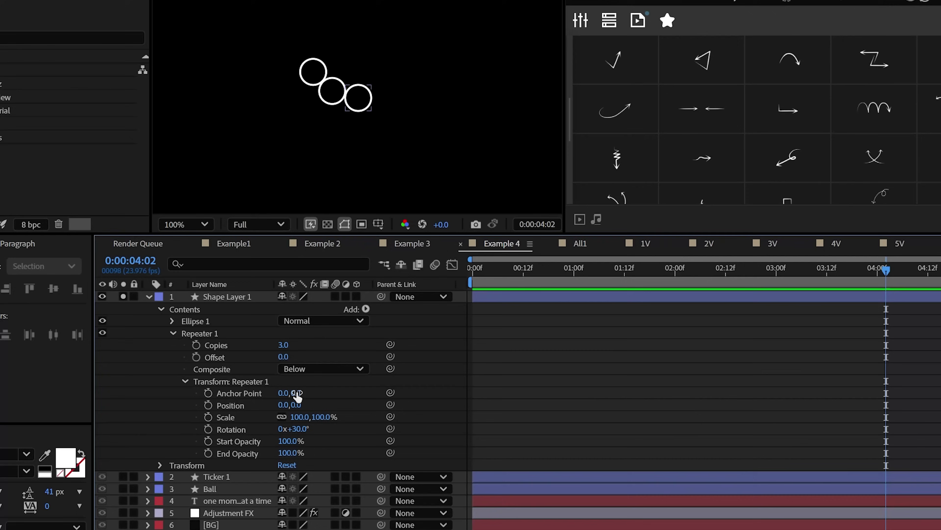
Step: Set the Repeater to 12 copies and its transform's Anchor Point to 0, -138 to spread the circles into a wide ring
drag(283, 344, 289, 344)
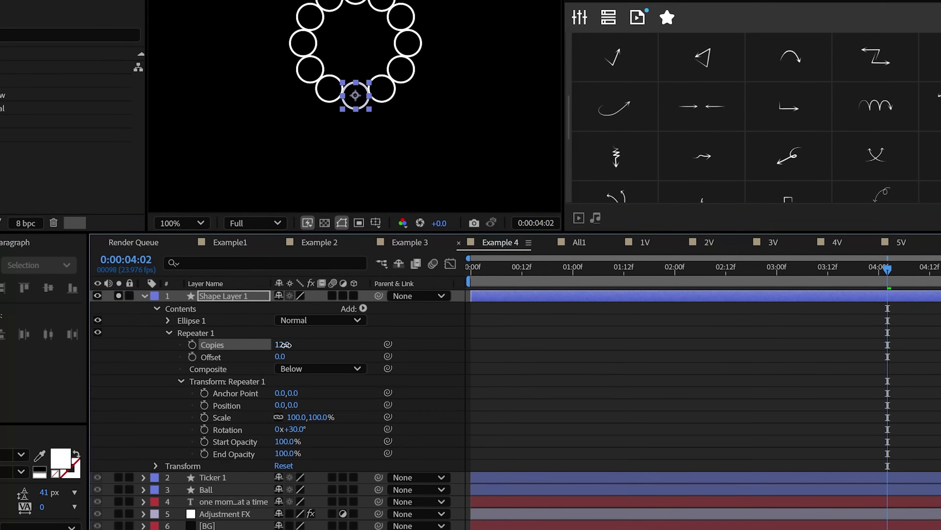
drag(297, 392, 278, 393)
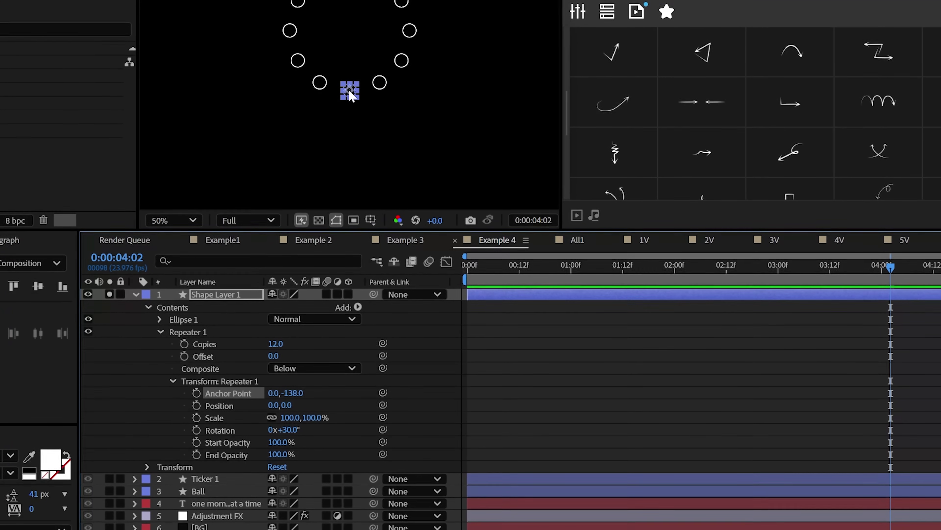
Step: Turn off solo for the circle ring layer and preview the whole composition from the first frame
click(107, 293)
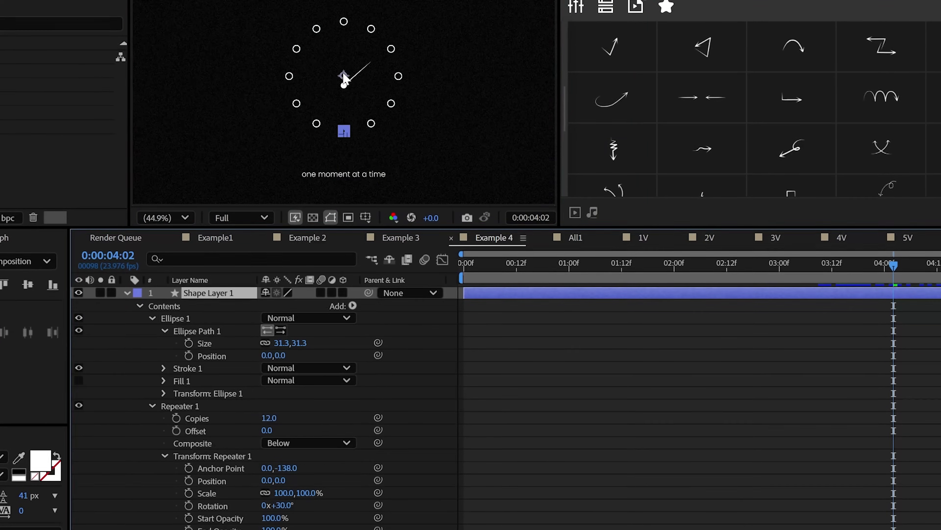
drag(497, 267, 457, 275)
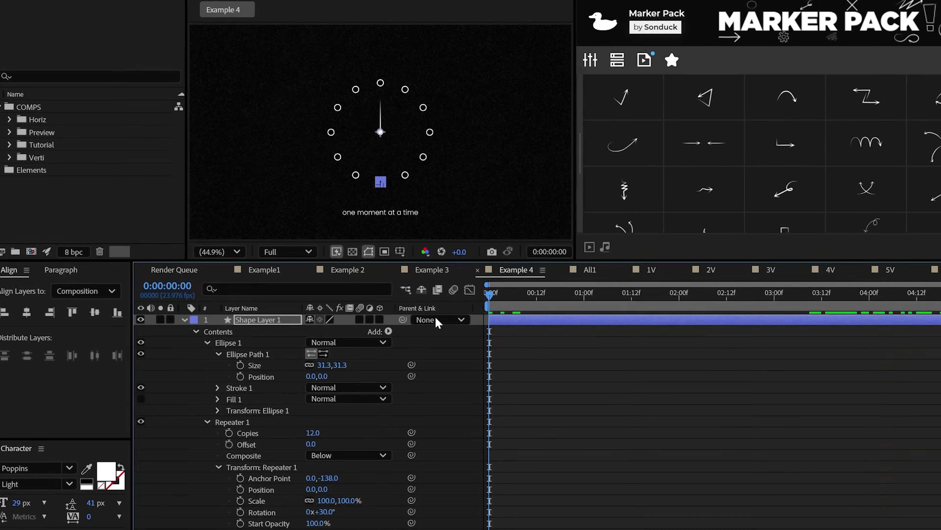
click(370, 330)
key(space)
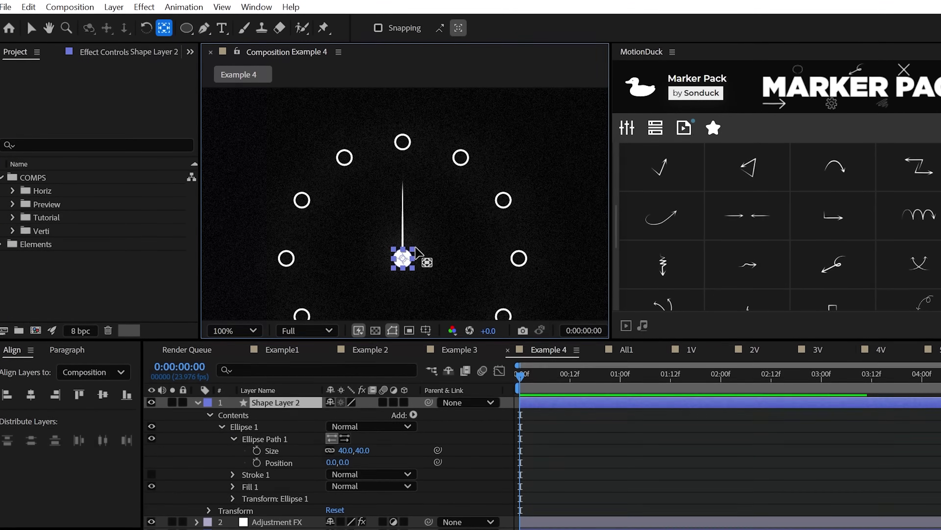
Step: Place the small filled white circle over the topmost circle of the ring and name its layer Circle Fill
scroll(407, 176, up, 2)
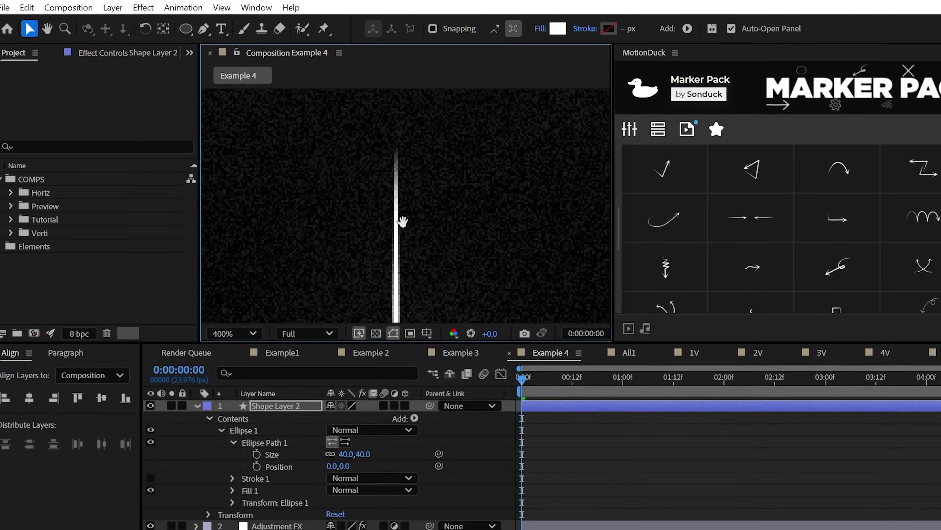
key(space)
drag(401, 221, 394, 281)
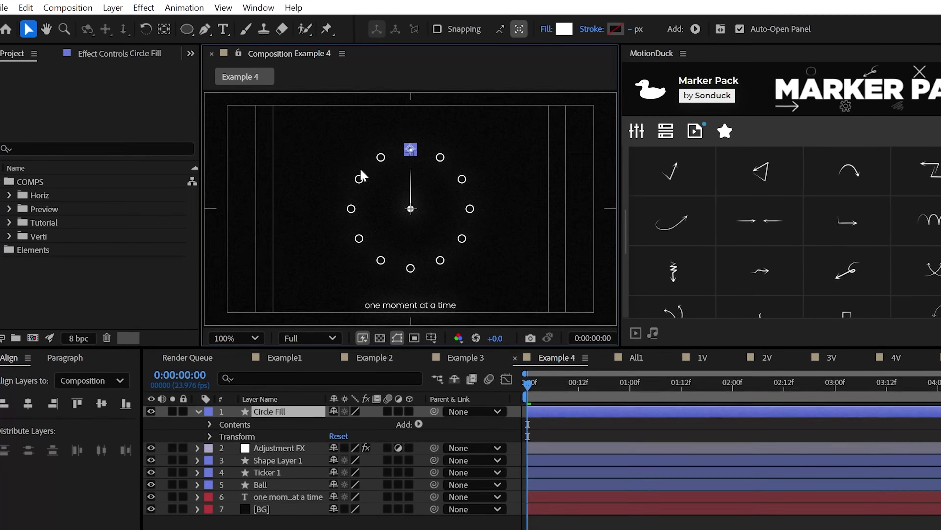
Step: Move the Circle Fill layer's anchor point to the centre of the ring, where the ticker line pivots
key(space)
drag(359, 177, 350, 215)
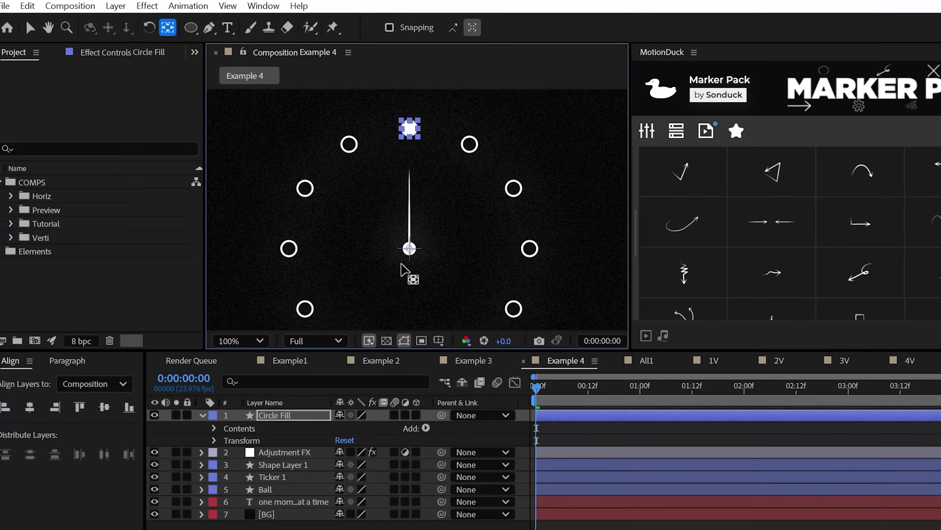
click(237, 362)
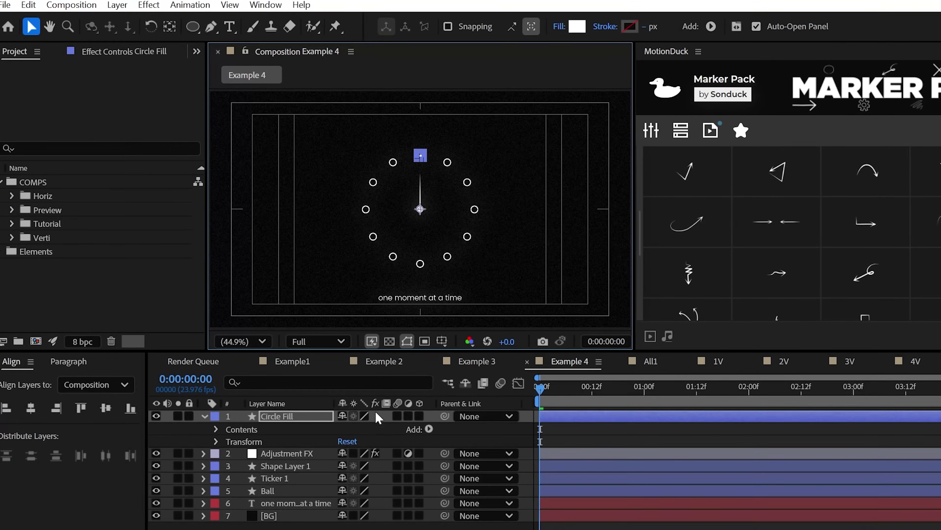
Step: Keyframe the Circle Fill layer's Rotation from 0° at the first frame to 30° at frame 8
click(218, 441)
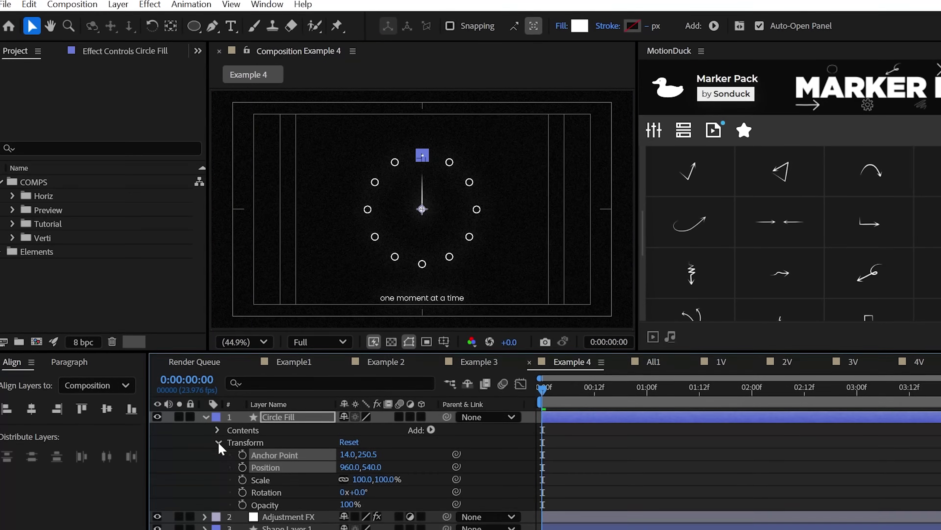
click(242, 492)
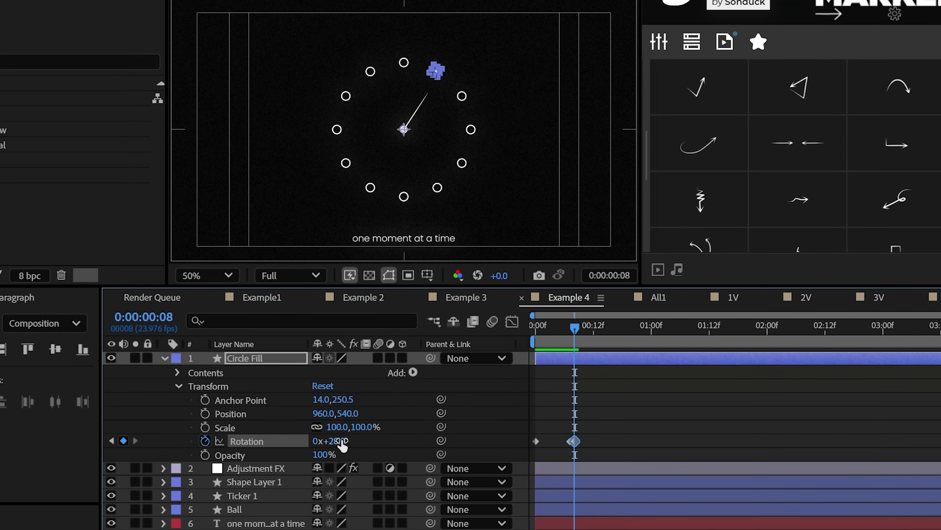
text(0)
click(455, 174)
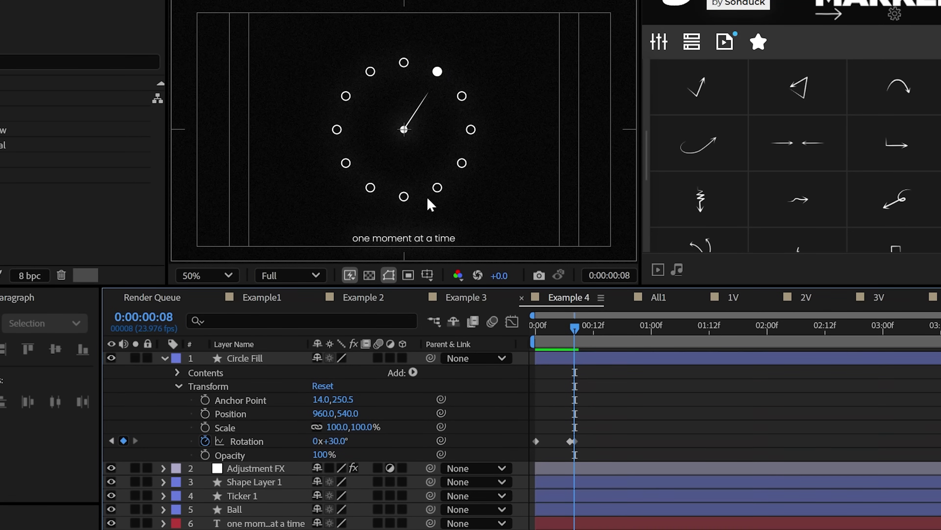
Step: Add the expression loopOut("offset") to the Circle Fill layer's Rotation and preview the animation from the first frame
alt+click(205, 440)
text(loop)
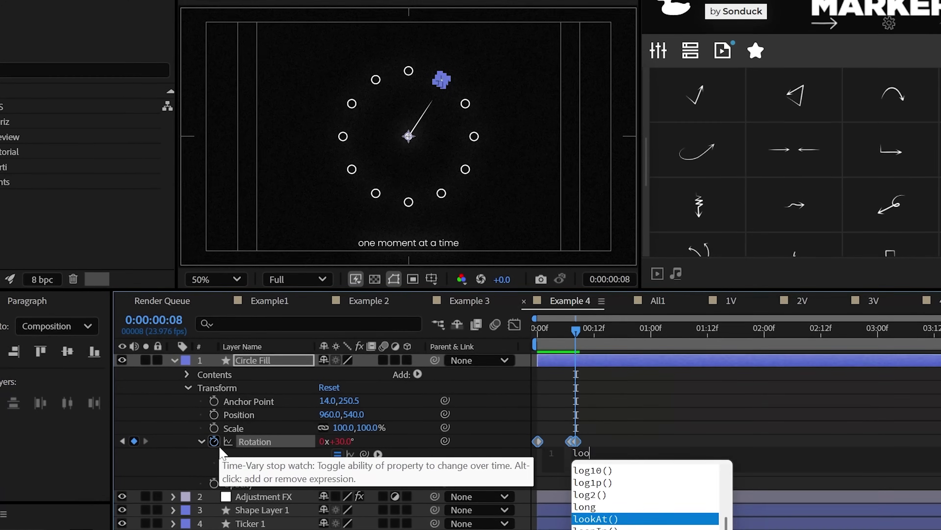
text(Out(""))
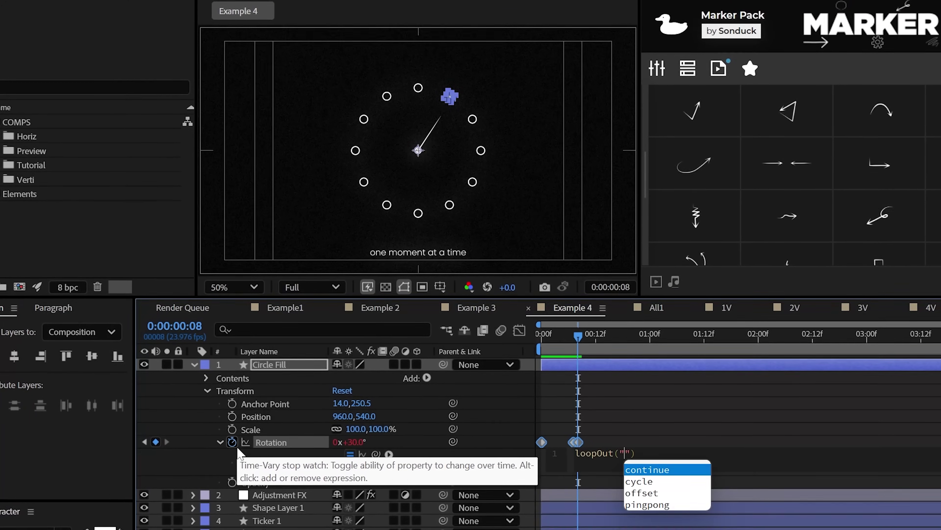
key(Down)
key(Down)
key(Return)
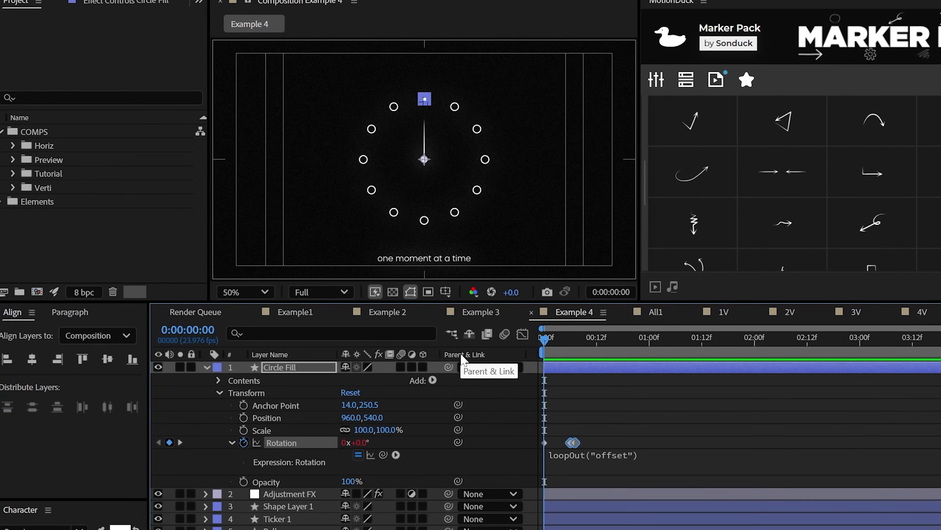
key(space)
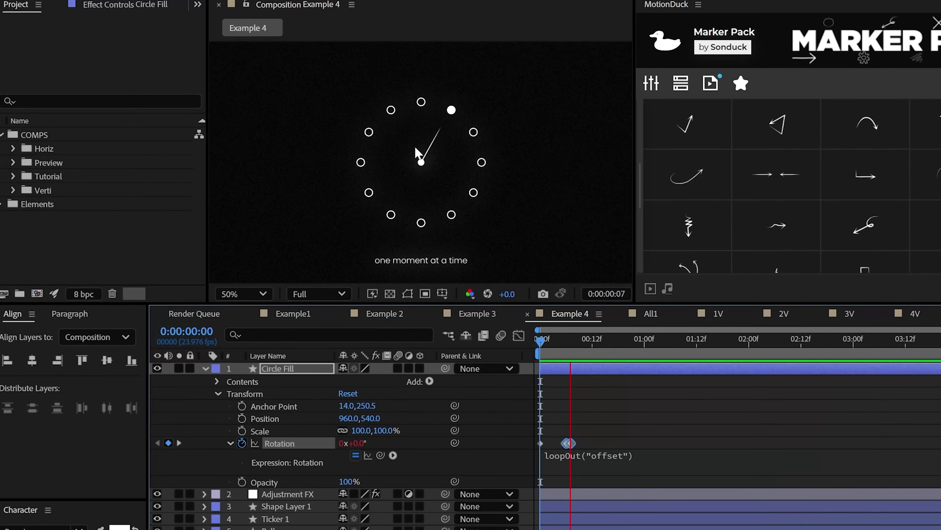